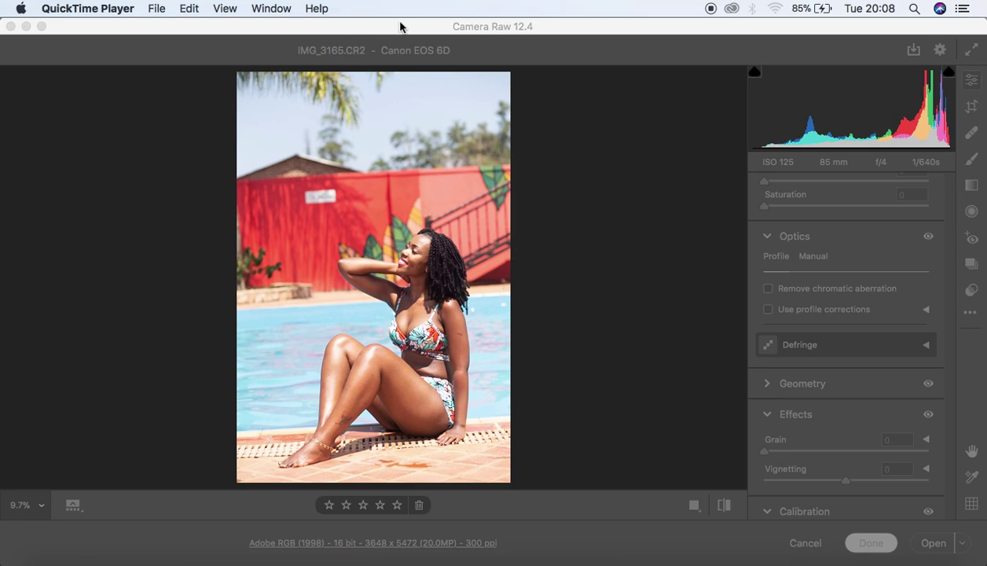
Apply the Adobe Landscape profile to the raw photo IMG_3165.CR2.
left_click(573, 25)
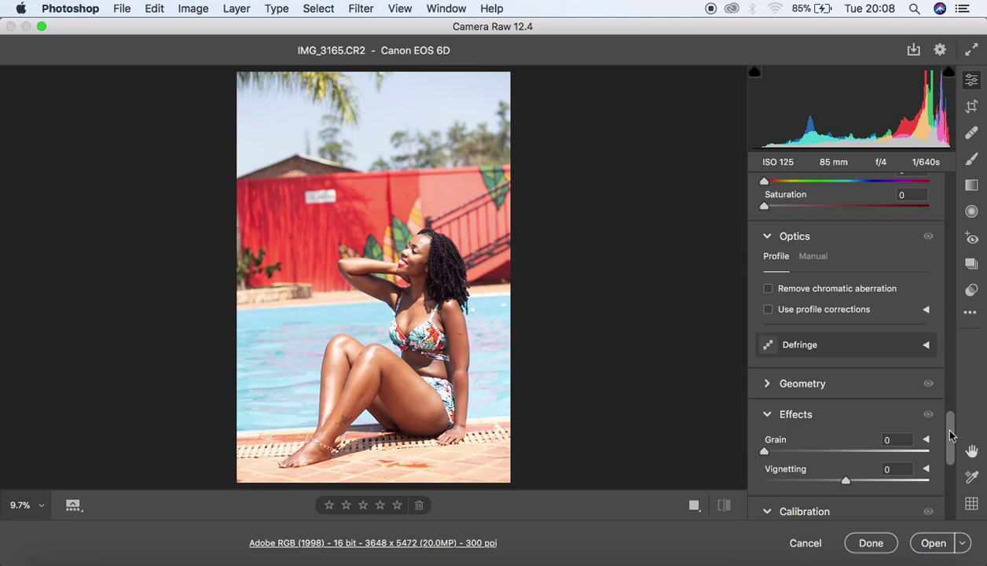
left_click_drag(950, 435, 948, 176)
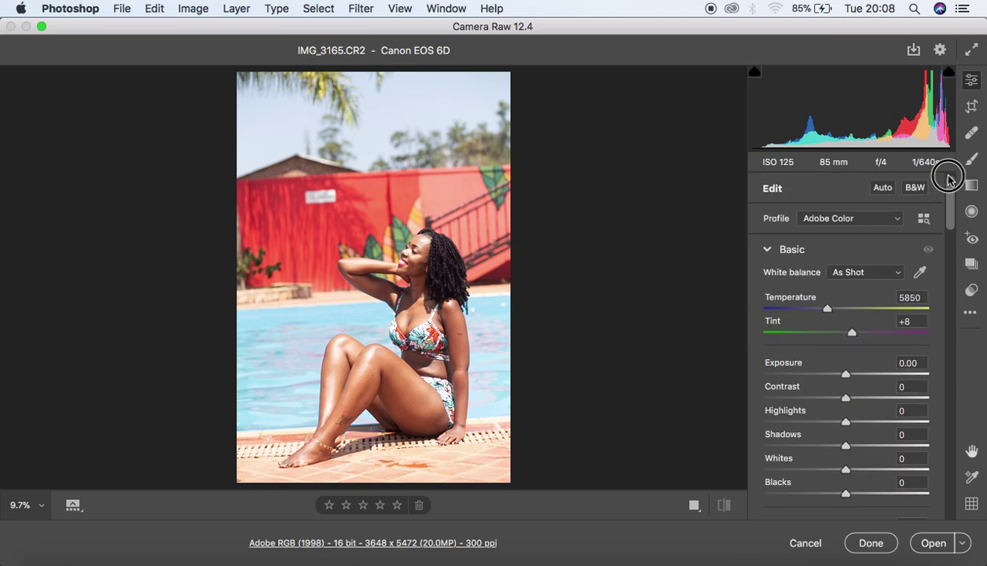
left_click(848, 221)
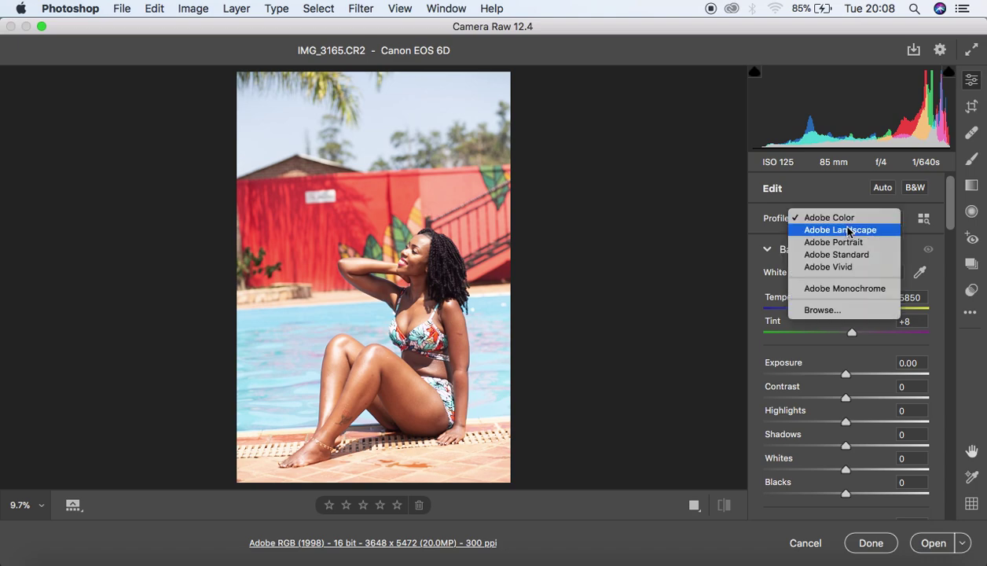
left_click(847, 231)
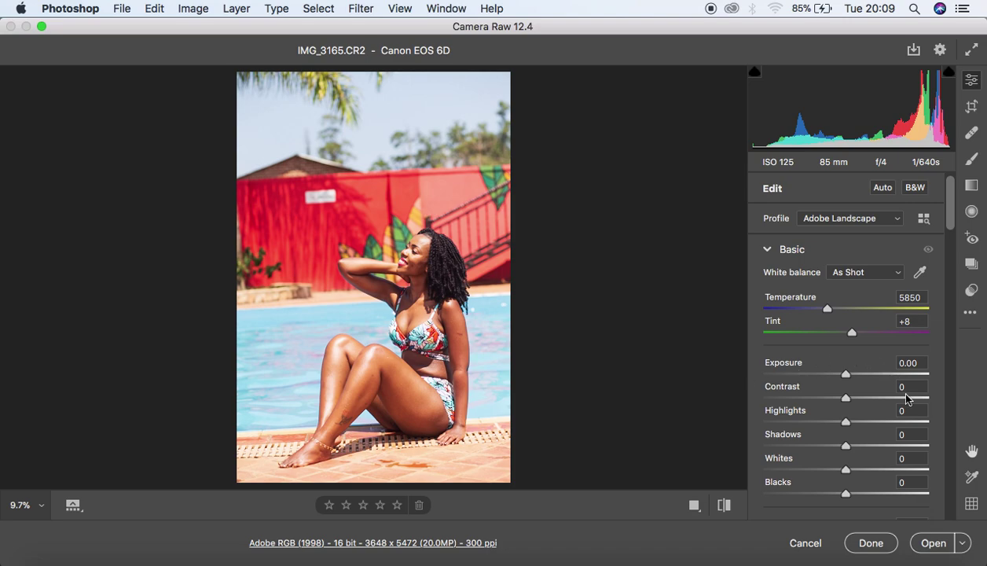
Set the photo's highlights to -58, whites to +20, blacks to -9 and contrast to -34.
left_click_drag(845, 421, 799, 423)
left_click_drag(847, 471, 837, 496)
left_click_drag(845, 398, 815, 399)
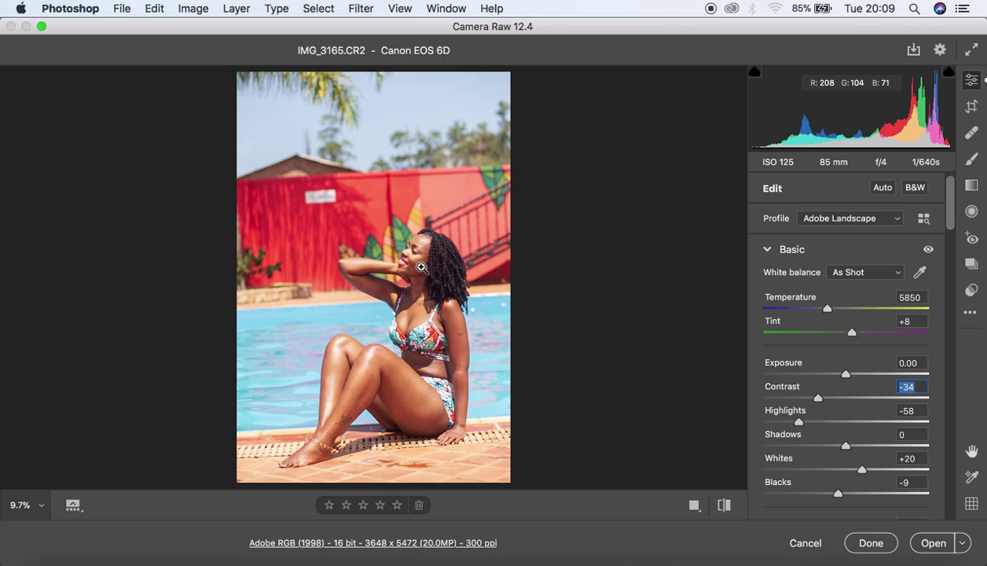
Shift the white balance tint of the photo to -6.
key("super+equal")
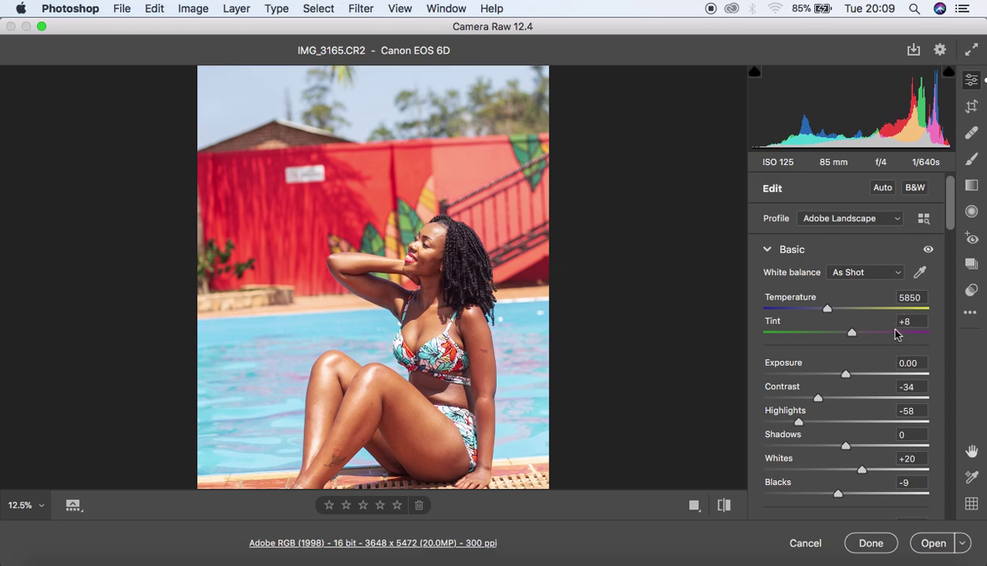
left_click_drag(850, 335, 839, 336)
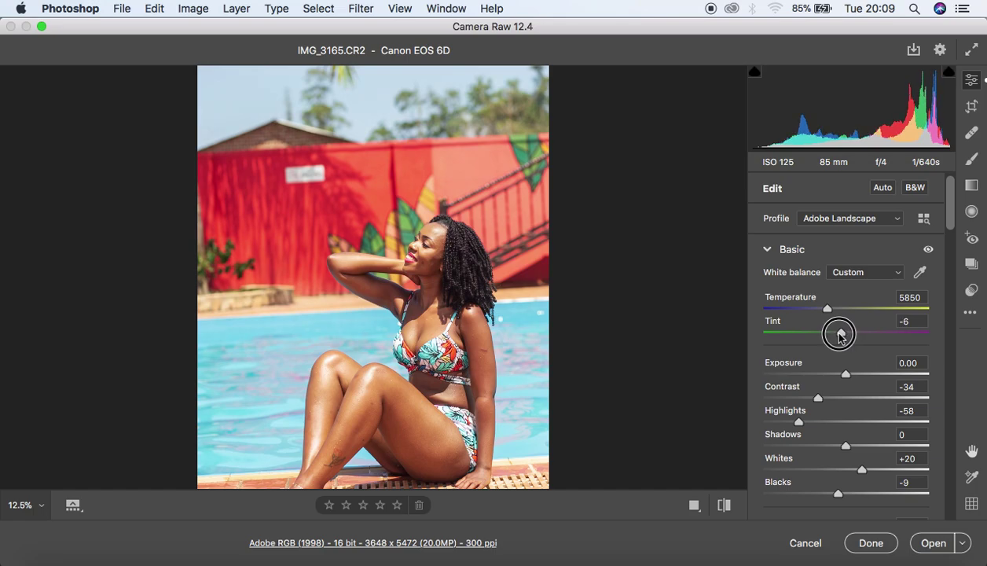
left_click_drag(839, 335, 840, 335)
key("super+minus")
key("super+plus")
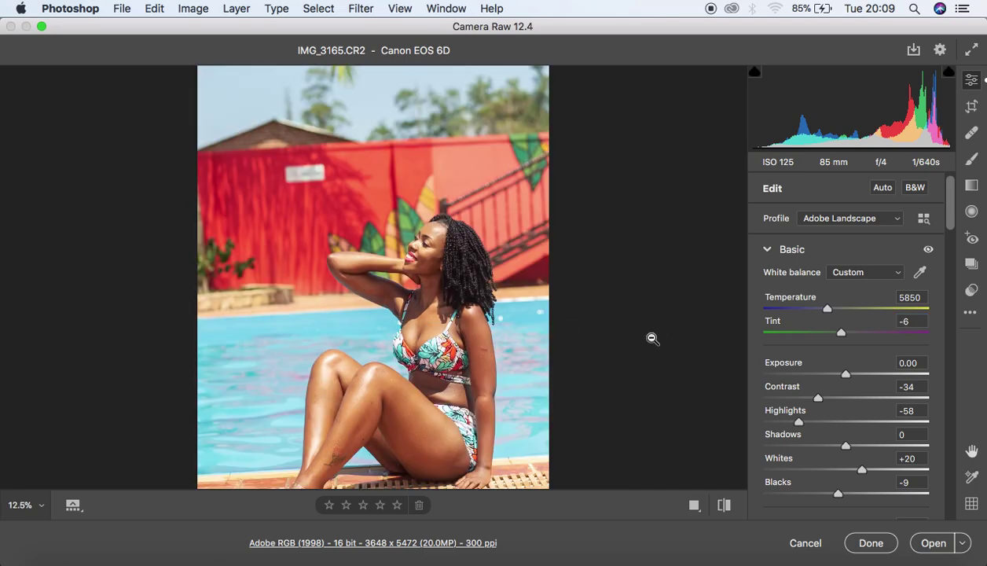
Set the photo's clarity to +2 and both vibrance and saturation to -3.
scroll(794, 443, "down", 5)
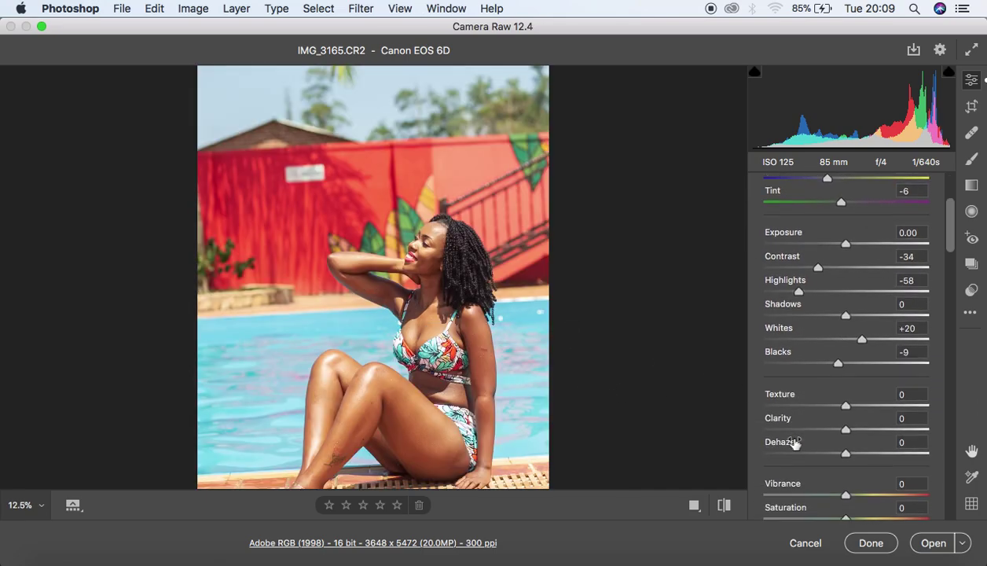
left_click_drag(845, 391, 847, 392)
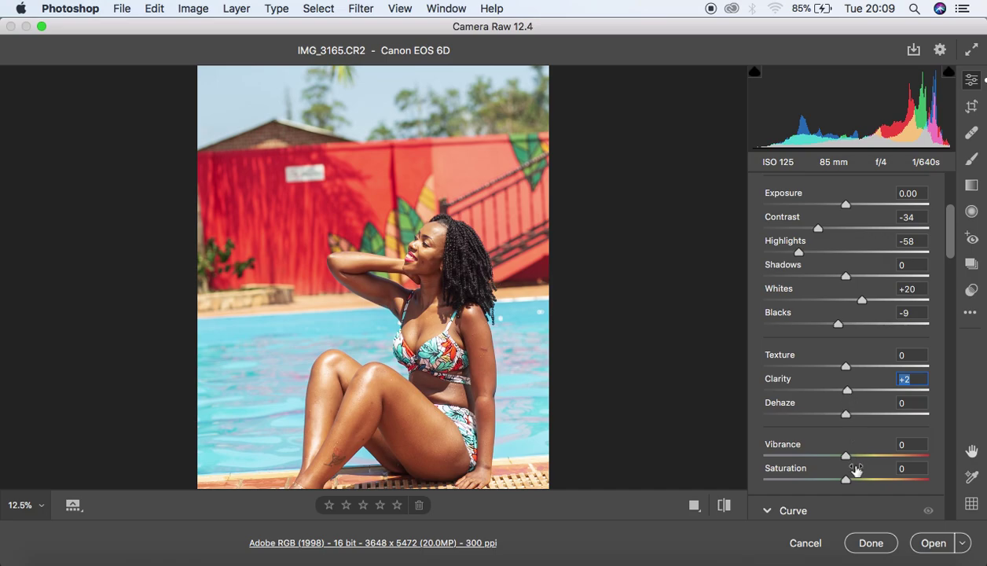
left_click_drag(845, 479, 842, 462)
key("super+minus")
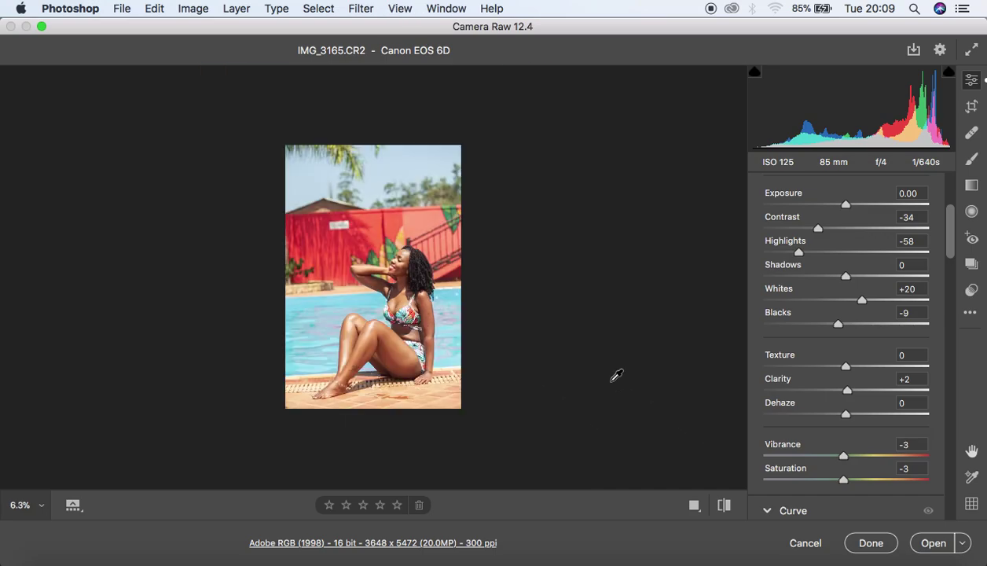
key("super+plus")
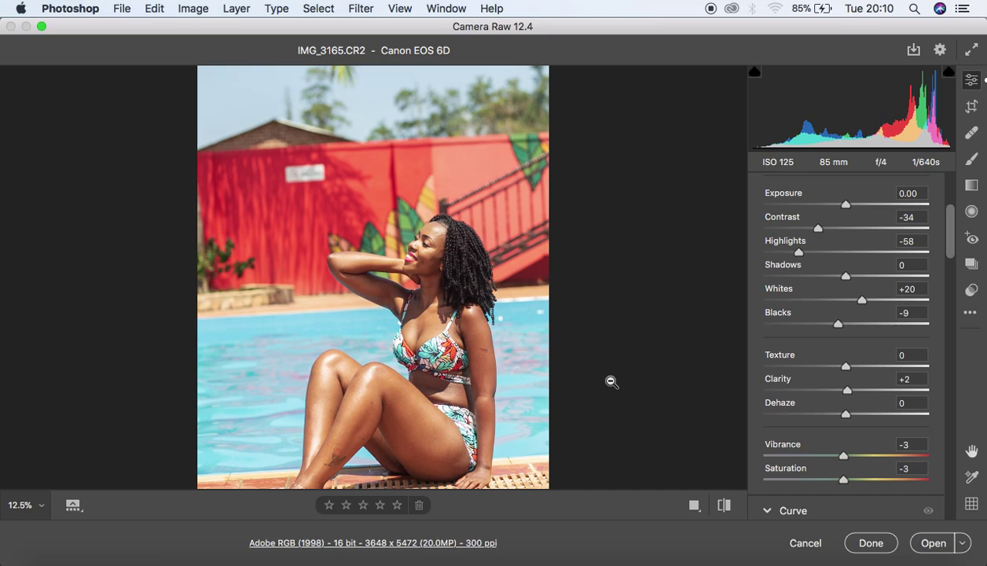
Open the adjusted raw photo as a Photoshop document and check it against the example in Untitled-1.
left_click(930, 542)
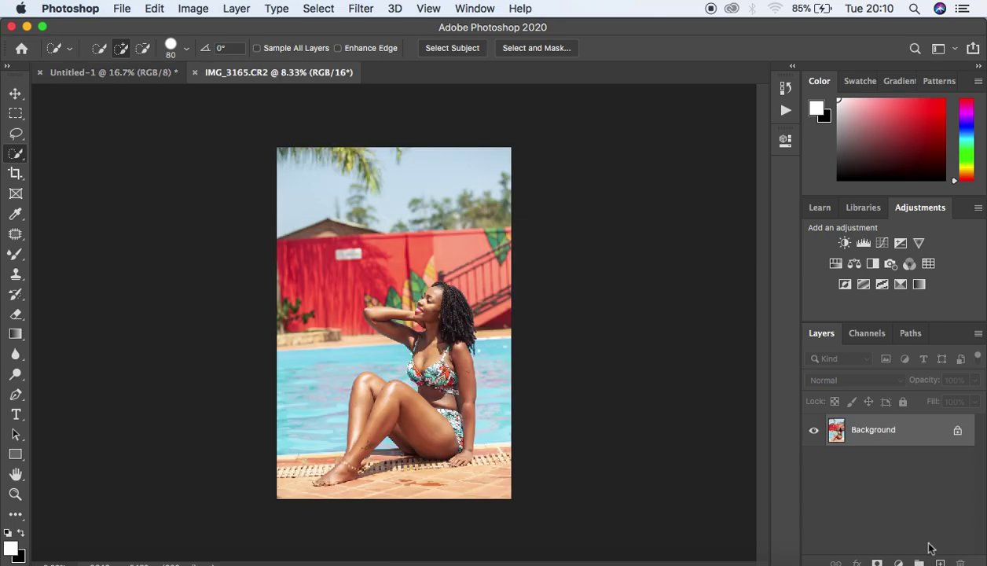
left_click(127, 77)
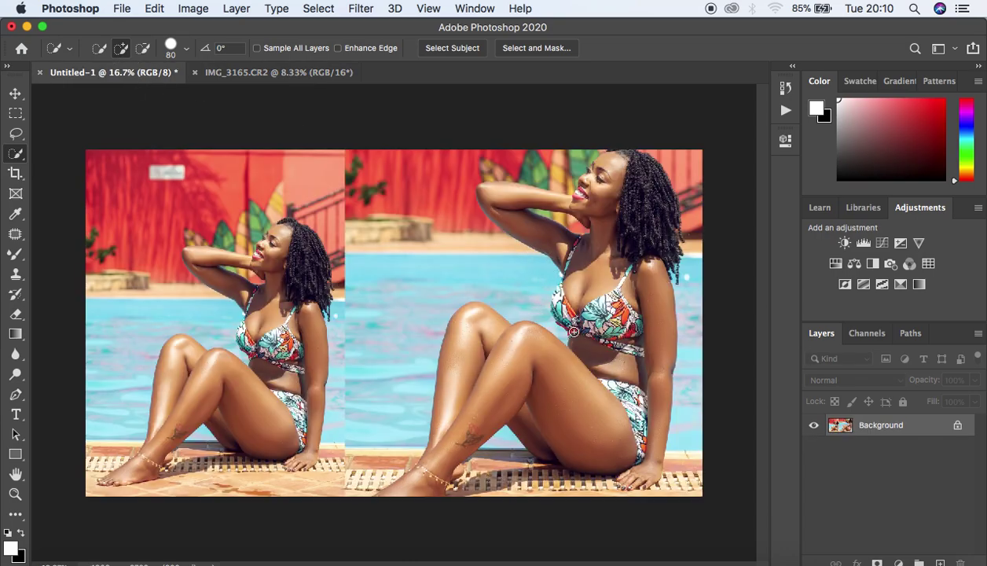
left_click(268, 74)
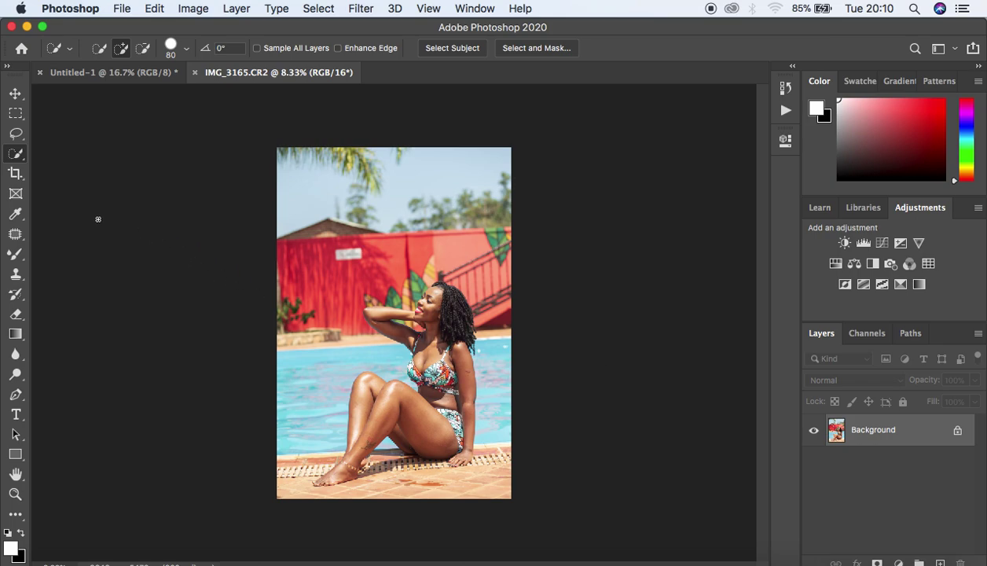
Crop the photo at a 4:5 (8:10) ratio, rotating it slightly clockwise and tightening the frame around the seated woman to exclude the sky.
left_click(16, 173)
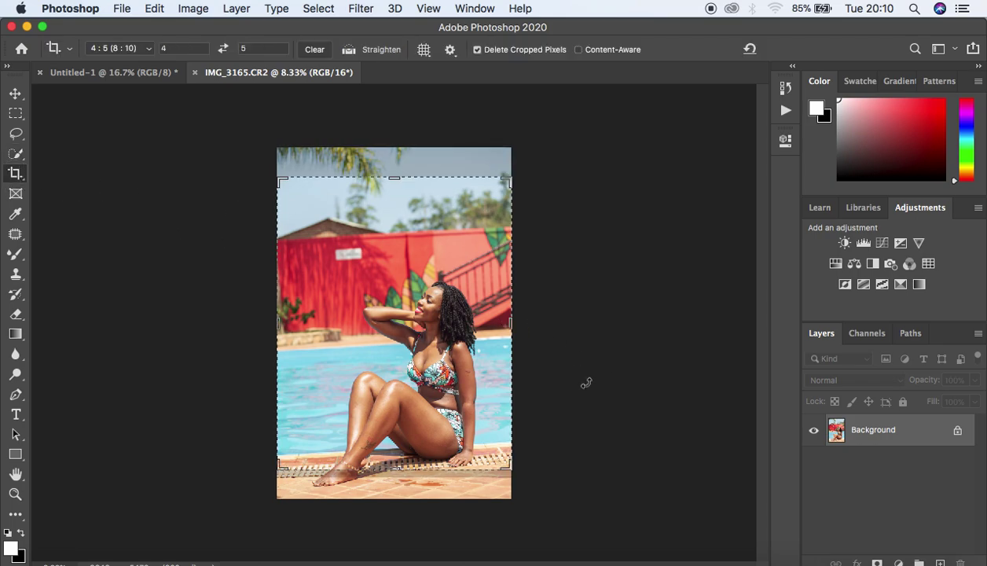
left_click(145, 51)
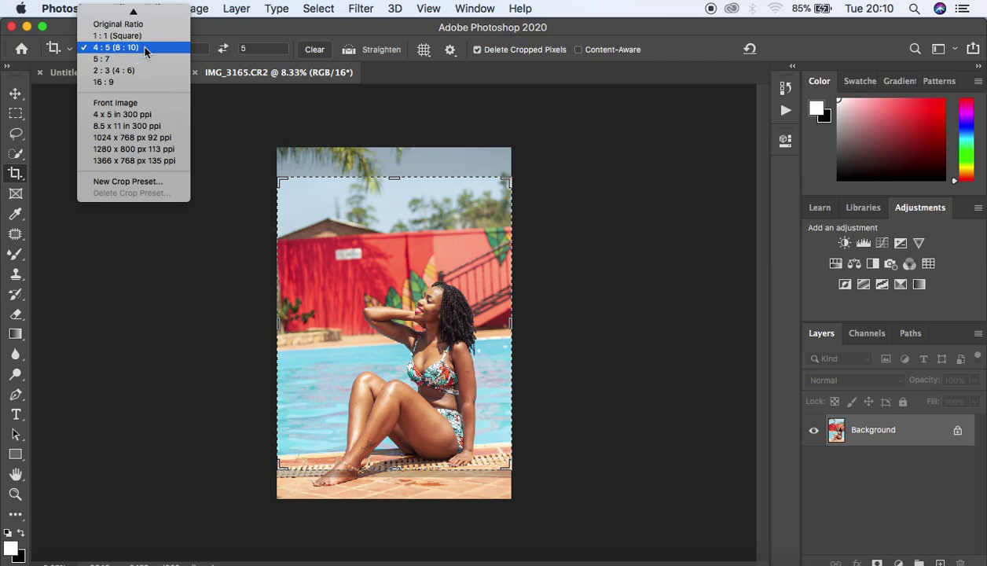
left_click(148, 49)
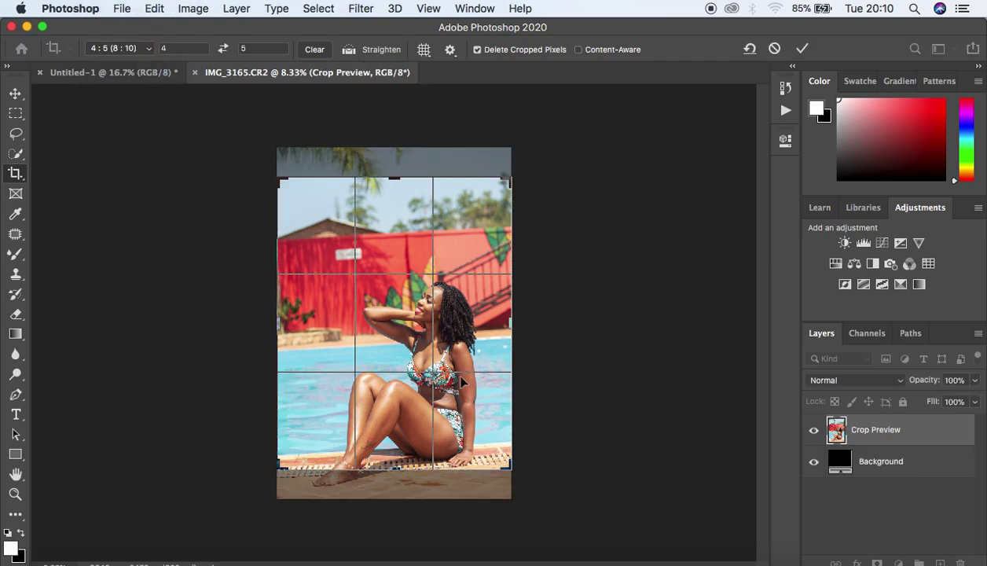
left_click_drag(457, 328, 457, 306)
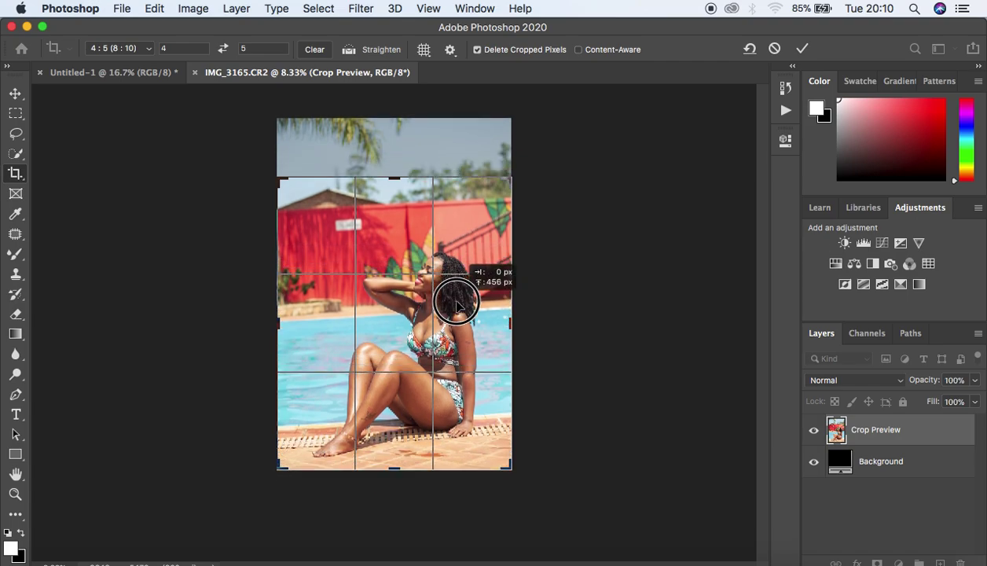
left_click_drag(583, 381, 587, 395)
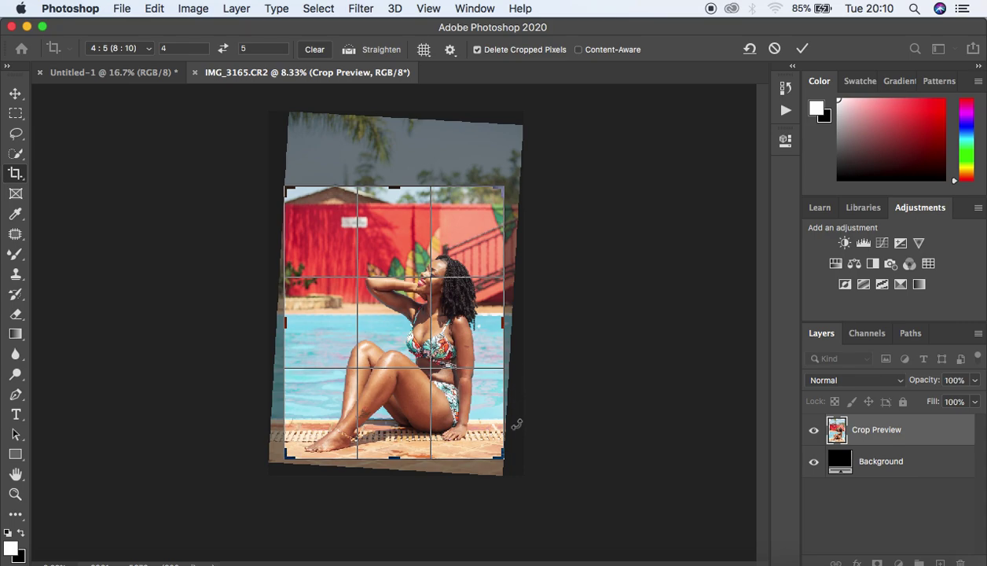
left_click_drag(280, 183, 293, 197)
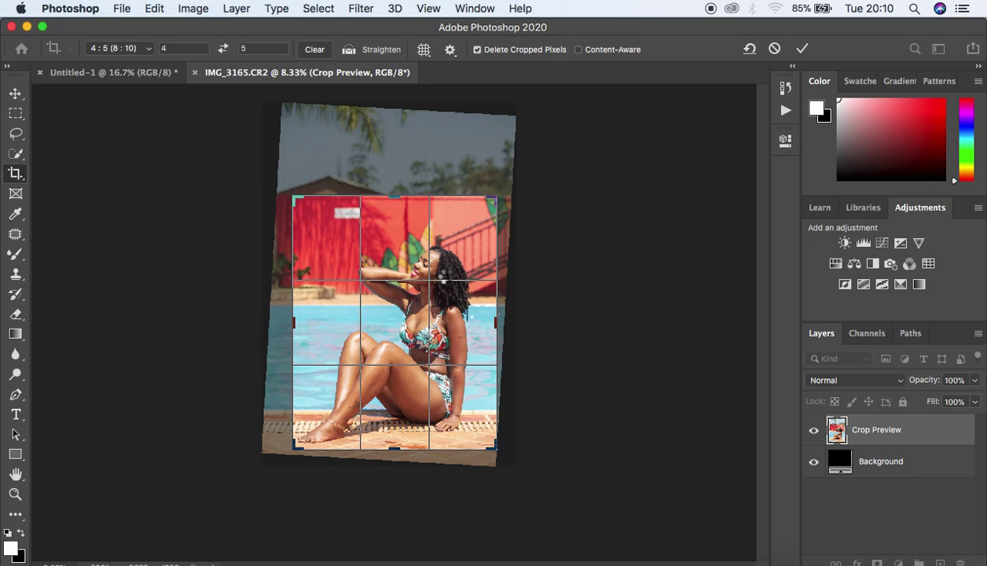
key("Return")
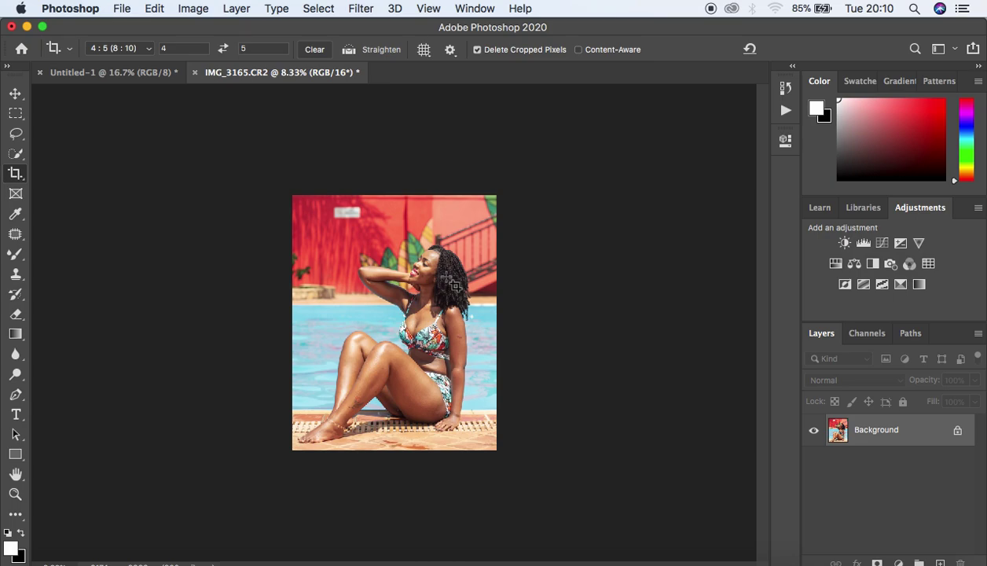
Duplicate the Background layer of the cropped photo for retouching.
key("super+plus")
key("super+plus")
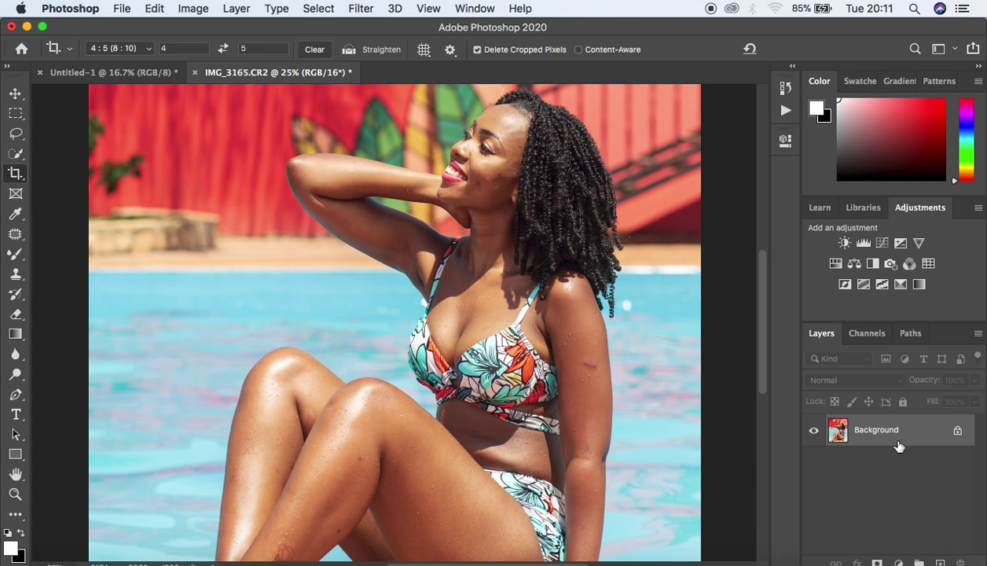
key("super+j")
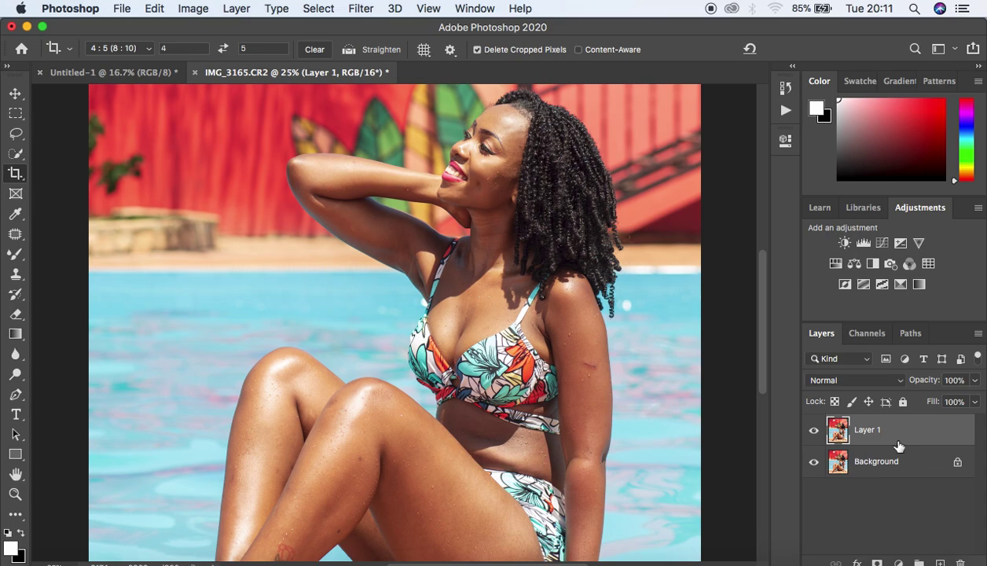
Remove the scratch on the woman's upper arm and the small spot beside the bikini strap with the Patch tool.
left_click(15, 233)
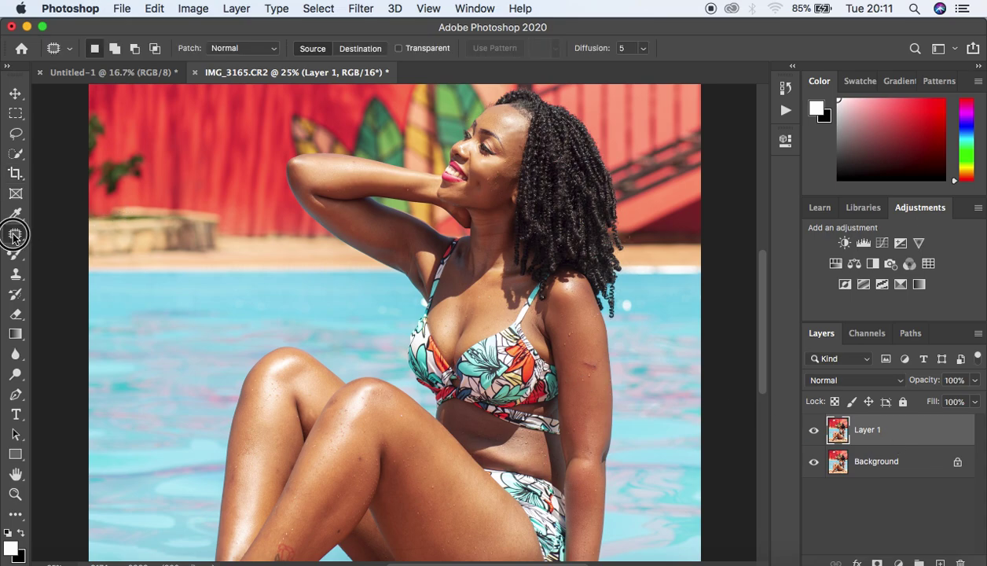
key("super+plus")
key("super+plus")
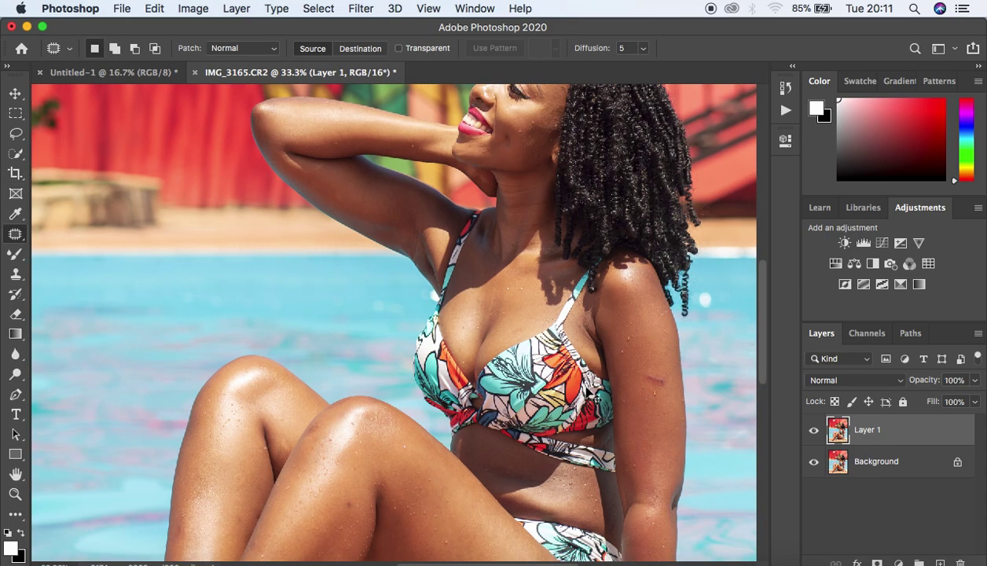
left_click_drag(672, 339, 369, 275)
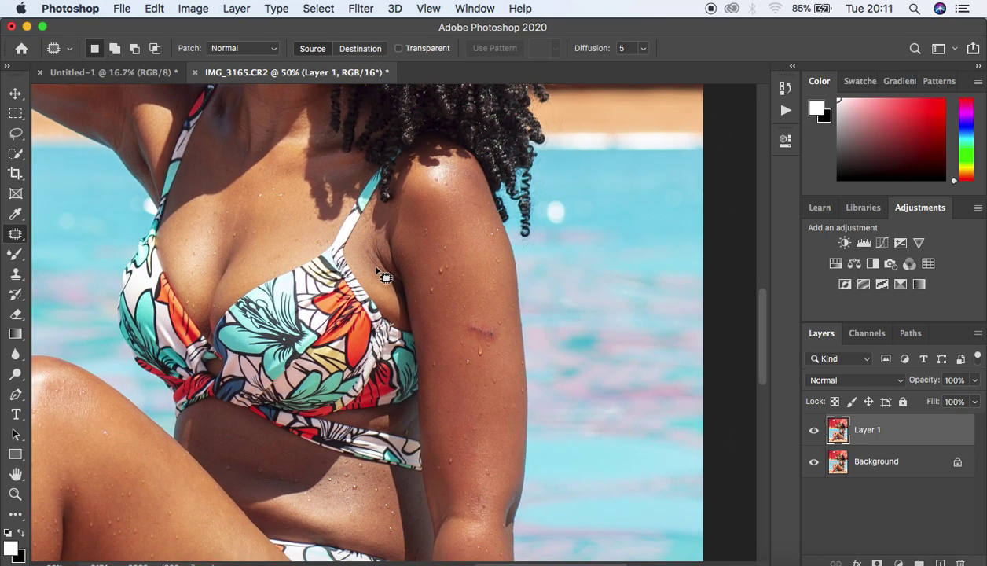
mouse_move(463, 312)
left_mouse_down()
mouse_move(476, 337)
mouse_move(494, 321)
mouse_move(489, 338)
left_mouse_up()
key("super+d")
left_click_drag(469, 339, 498, 343)
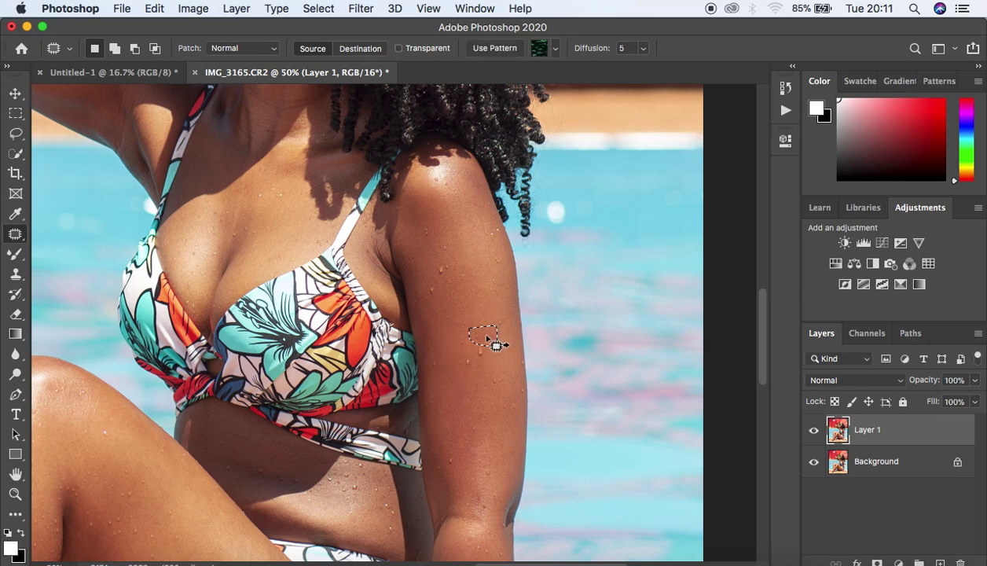
key("super+d")
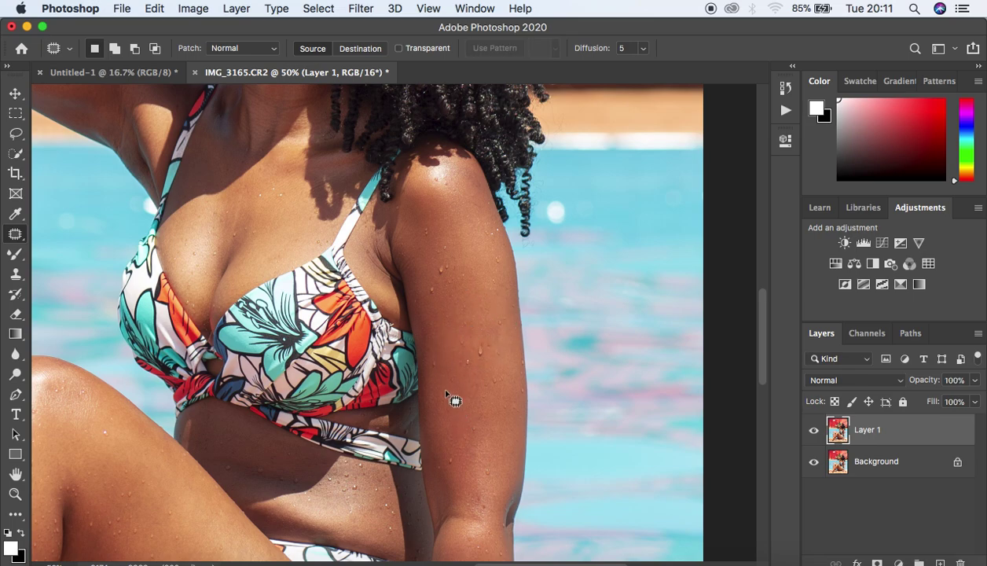
mouse_move(363, 249)
left_mouse_down()
mouse_move(392, 273)
mouse_move(366, 225)
mouse_move(369, 265)
mouse_move(370, 238)
mouse_move(385, 243)
mouse_move(374, 231)
mouse_move(374, 252)
left_mouse_up()
key("super+d")
key("super+d")
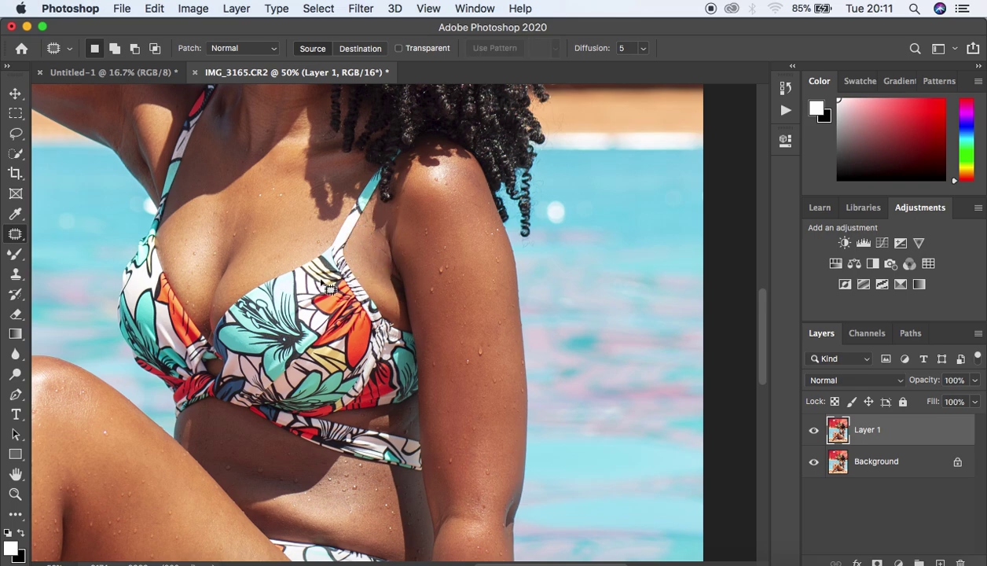
Patch the skin blemishes on the woman's forehead above the eyebrow and near the hairline.
left_click_drag(285, 135, 325, 335)
left_click_drag(340, 192, 352, 373)
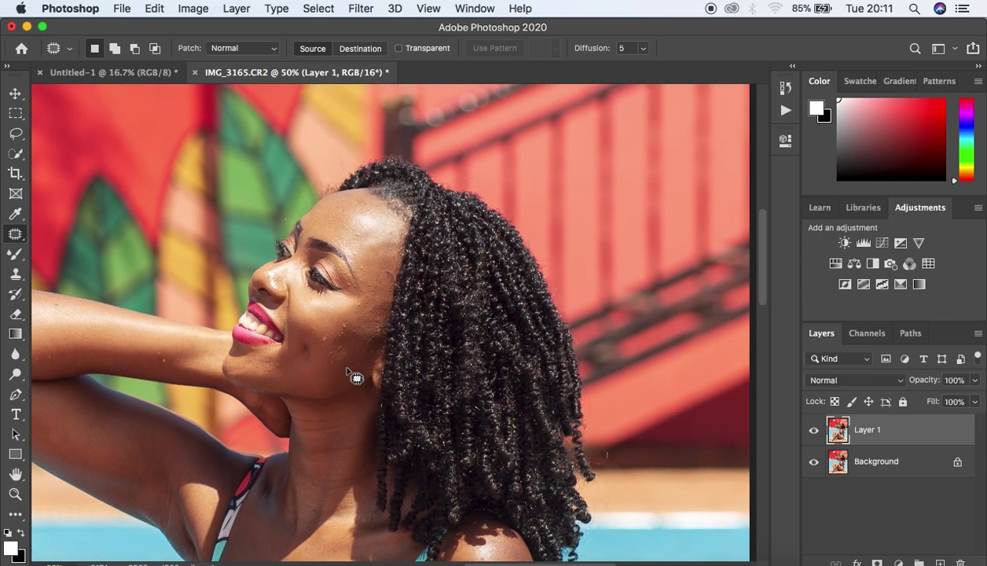
key("super+plus")
key("super+plus")
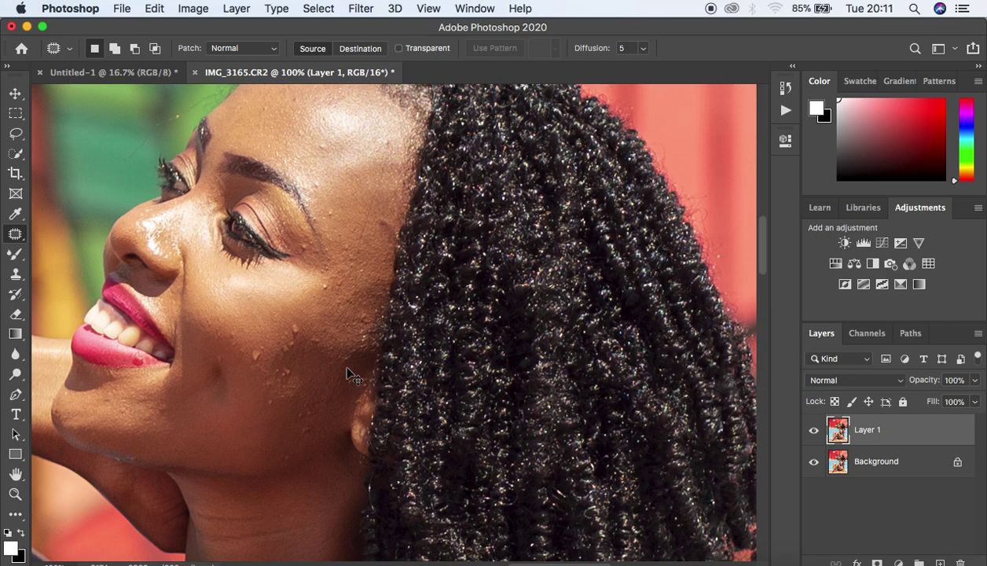
mouse_move(316, 140)
left_mouse_down()
mouse_move(316, 152)
mouse_move(329, 143)
mouse_move(322, 154)
left_mouse_up()
key("super+d")
mouse_move(388, 139)
left_mouse_down()
mouse_move(307, 179)
mouse_move(309, 189)
mouse_move(327, 185)
mouse_move(320, 177)
mouse_move(330, 225)
mouse_move(339, 206)
mouse_move(334, 195)
mouse_move(340, 259)
mouse_move(351, 268)
mouse_move(346, 234)
left_mouse_up()
left_click(318, 171)
key("super+d")
Patch the remaining blemishes on the temple, upper cheek, hairline edge and upper forehead.
mouse_move(338, 277)
left_mouse_down()
mouse_move(324, 291)
mouse_move(345, 282)
mouse_move(337, 274)
left_mouse_up()
mouse_move(328, 282)
left_mouse_down()
mouse_move(354, 315)
mouse_move(353, 330)
mouse_move(368, 326)
mouse_move(372, 313)
mouse_move(351, 340)
left_mouse_up()
key("super+d")
key("super+d")
left_click_drag(381, 216, 380, 244)
key("super+d")
left_click_drag(296, 94, 302, 99)
left_click_drag(293, 101, 293, 110)
key("super+d")
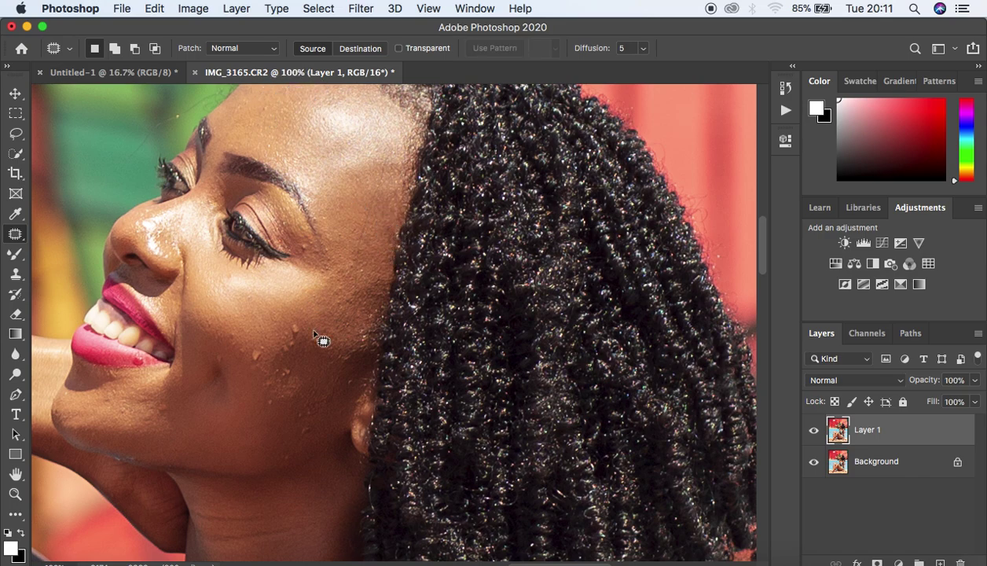
scroll(326, 403, "down", 10)
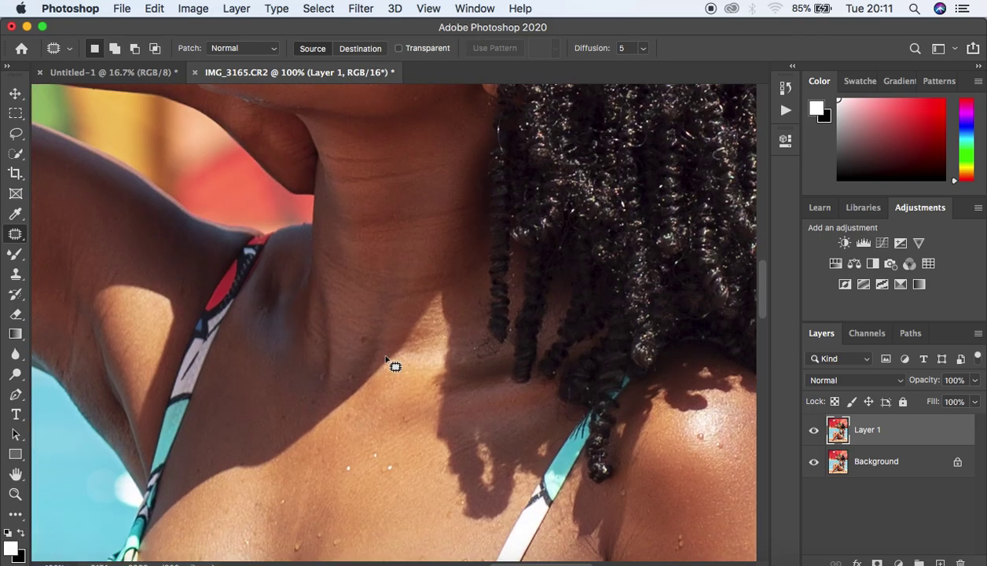
key("super+minus")
key("super+minus")
key("super+minus")
key("super+minus")
key("super+minus")
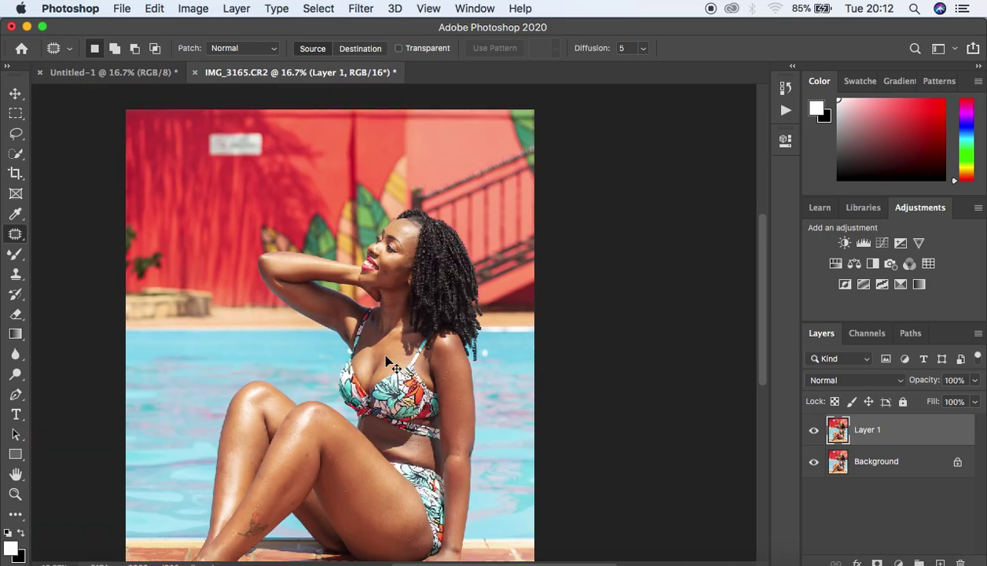
Patch the skin blemishes on the front leg below the knee and on the rear calf beneath the thigh.
left_click_drag(309, 450, 321, 464)
left_click(308, 451)
mouse_move(292, 501)
left_mouse_down()
mouse_move(289, 511)
mouse_move(302, 491)
left_mouse_up()
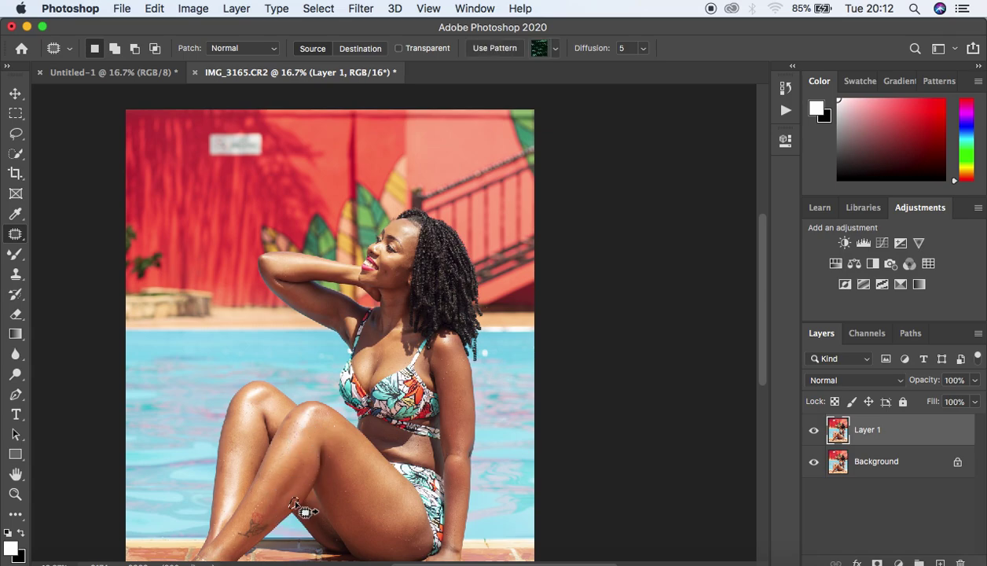
left_click(300, 494)
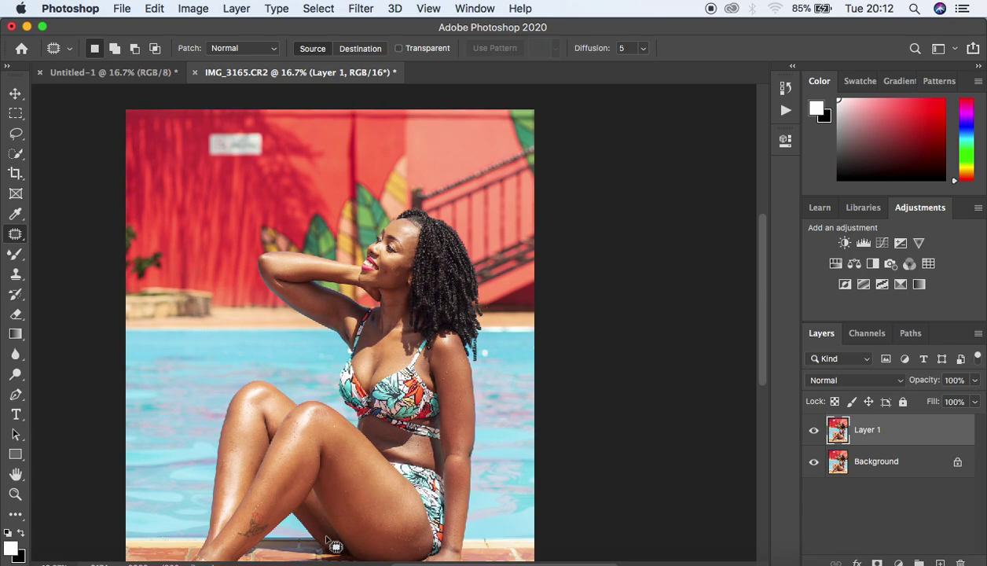
mouse_move(331, 542)
left_mouse_down()
mouse_move(339, 533)
mouse_move(324, 525)
left_mouse_up()
left_click(389, 539)
Patch the marks on the poolside tiles below the woman's legs and hand.
left_click_drag(767, 293, 760, 355)
mouse_move(328, 455)
left_mouse_down()
mouse_move(300, 456)
mouse_move(310, 475)
mouse_move(360, 479)
mouse_move(385, 472)
mouse_move(382, 458)
mouse_move(352, 462)
mouse_move(442, 465)
left_mouse_up()
key("ctrl+d")
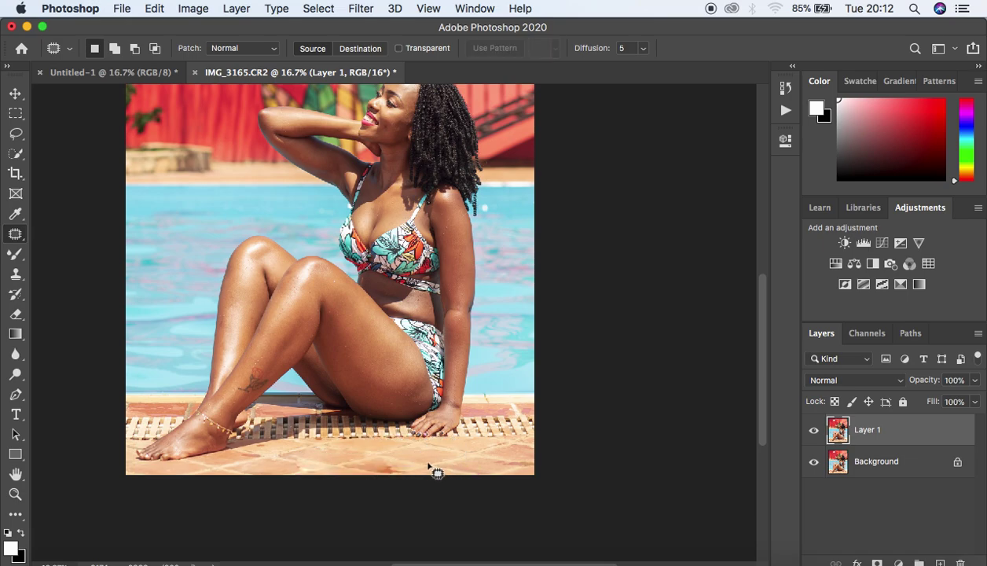
mouse_move(380, 459)
left_mouse_down()
mouse_move(370, 472)
mouse_move(418, 469)
left_mouse_up()
key("ctrl+d")
left_click_drag(243, 453, 275, 463)
Merge the retouched Layer 1 down into the Background layer.
key("super+minus")
key("super+minus")
key("super+plus")
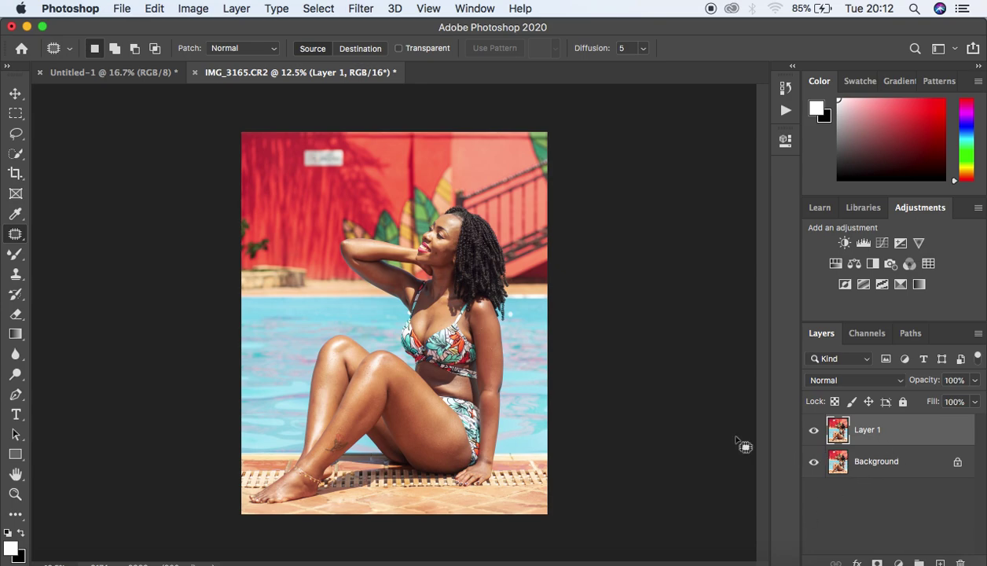
key("super+e")
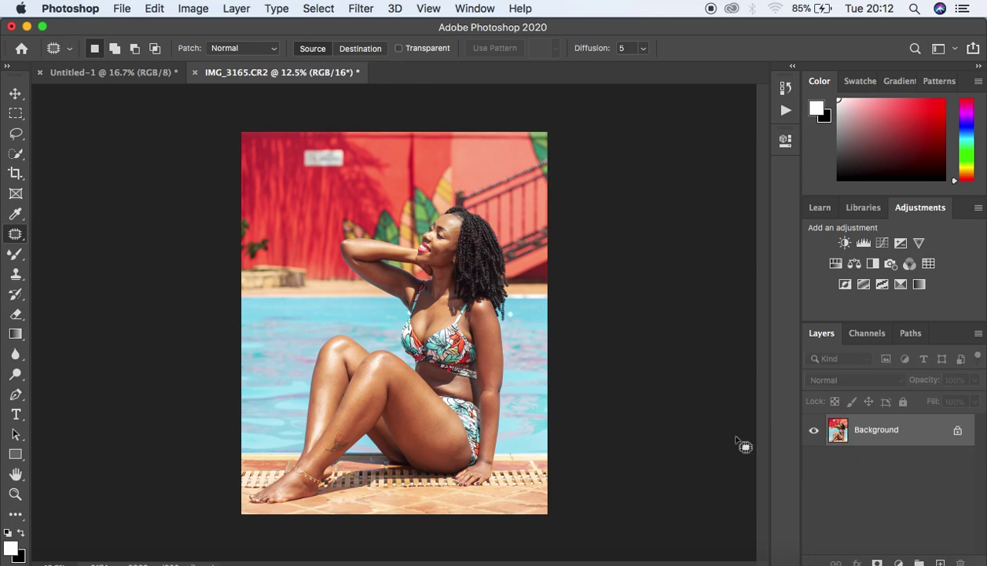
Run the 16 bit frequency separation action with a Gaussian Blur radius of 4.0 pixels.
left_click(786, 112)
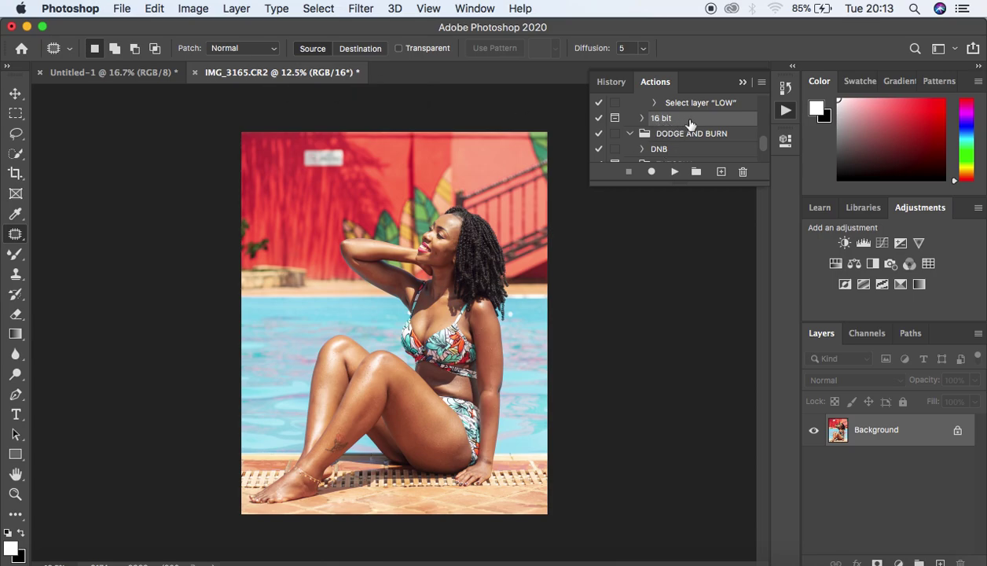
left_click(674, 171)
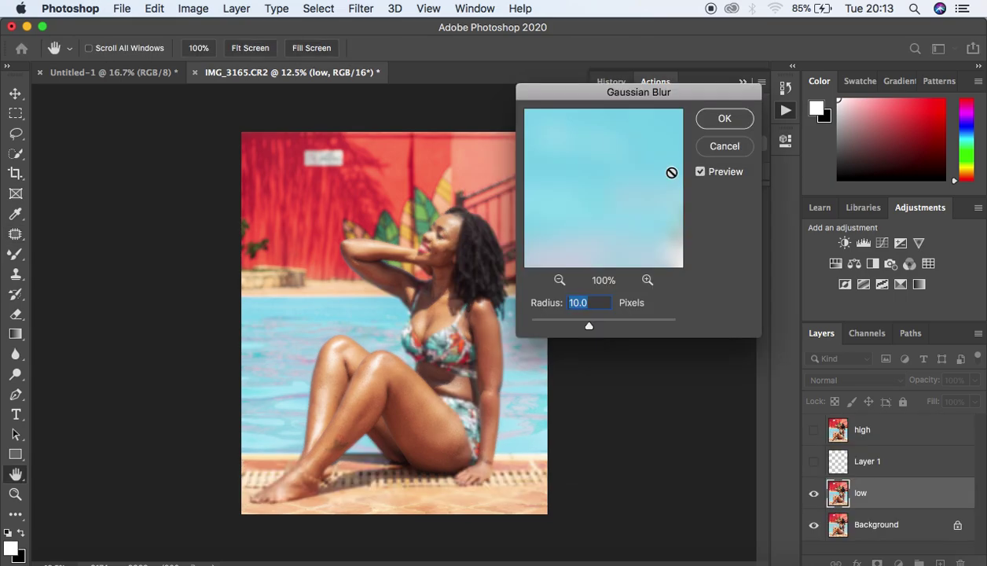
left_click_drag(638, 93, 659, 90)
left_click(575, 272)
left_click(575, 272)
mouse_move(612, 214)
left_mouse_down()
mouse_move(654, 188)
mouse_move(657, 176)
mouse_move(612, 220)
left_mouse_up()
left_click_drag(605, 318, 578, 318)
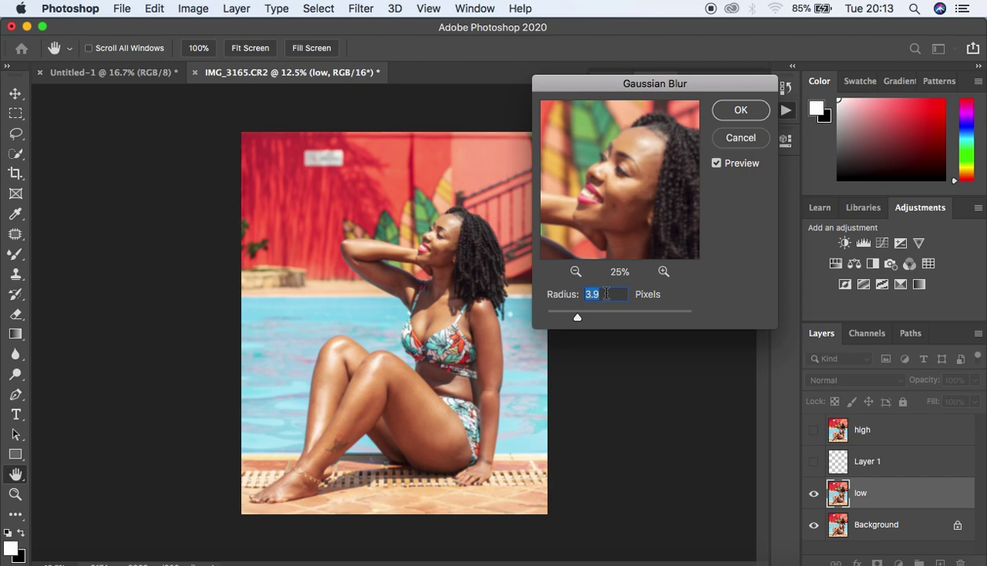
left_click_drag(630, 214, 679, 145)
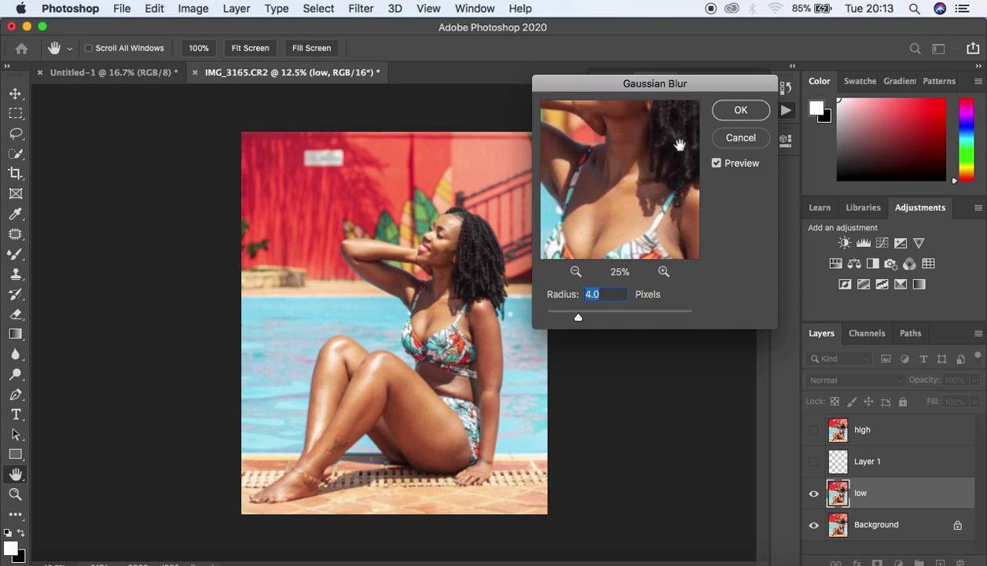
left_click(740, 114)
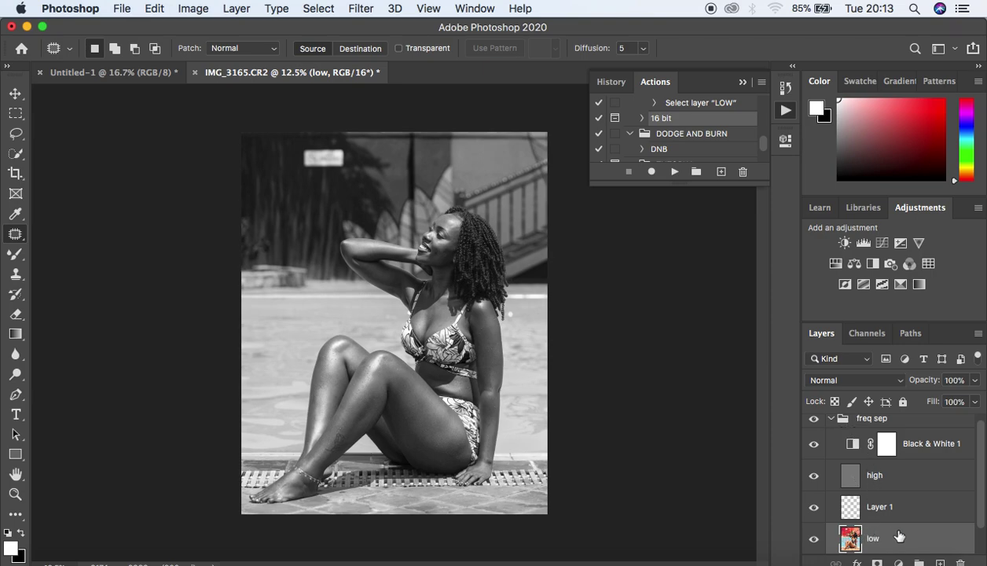
Choose the Mixer Brush tool and clean the brush for work on the low layer.
left_click(15, 253)
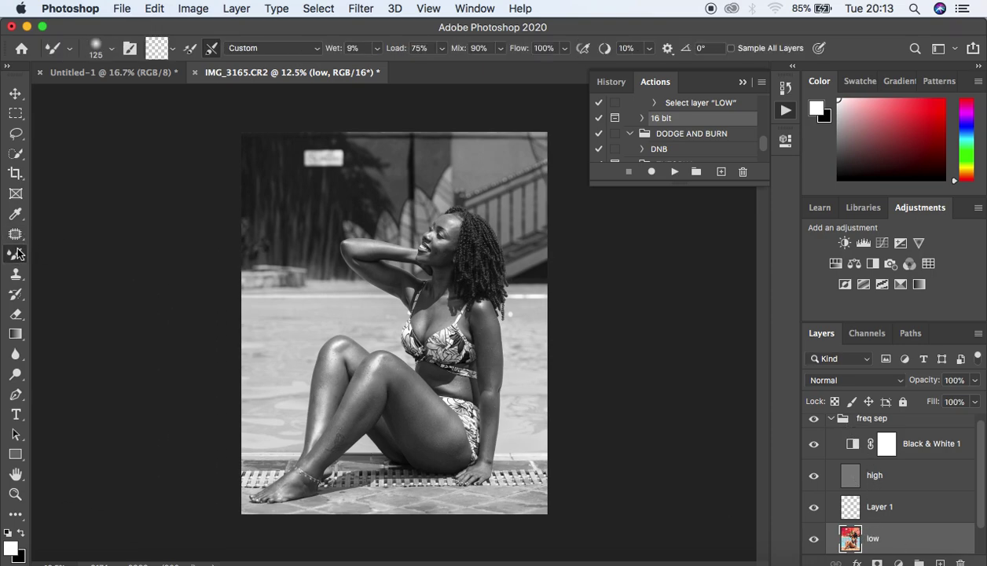
left_click(172, 54)
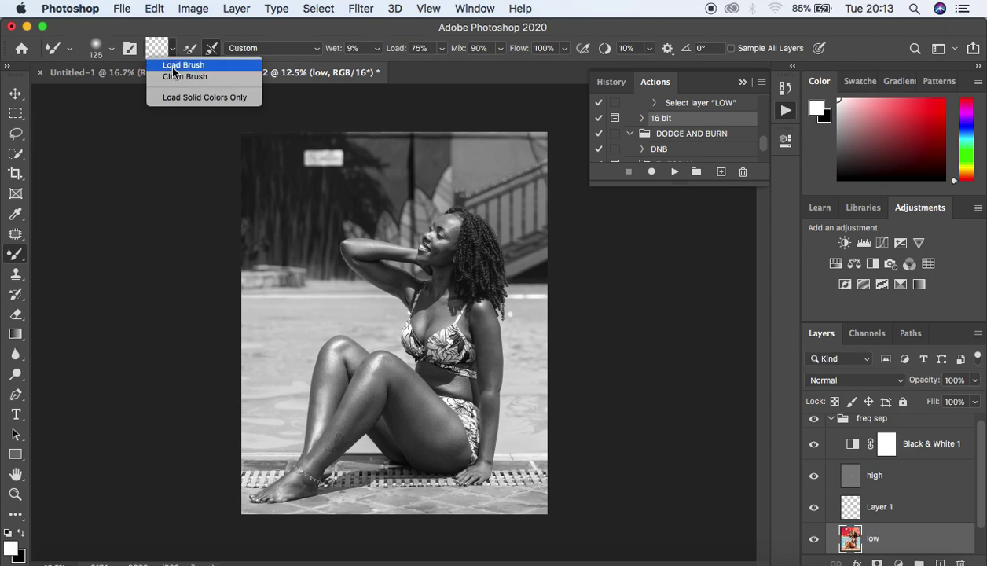
left_click(174, 76)
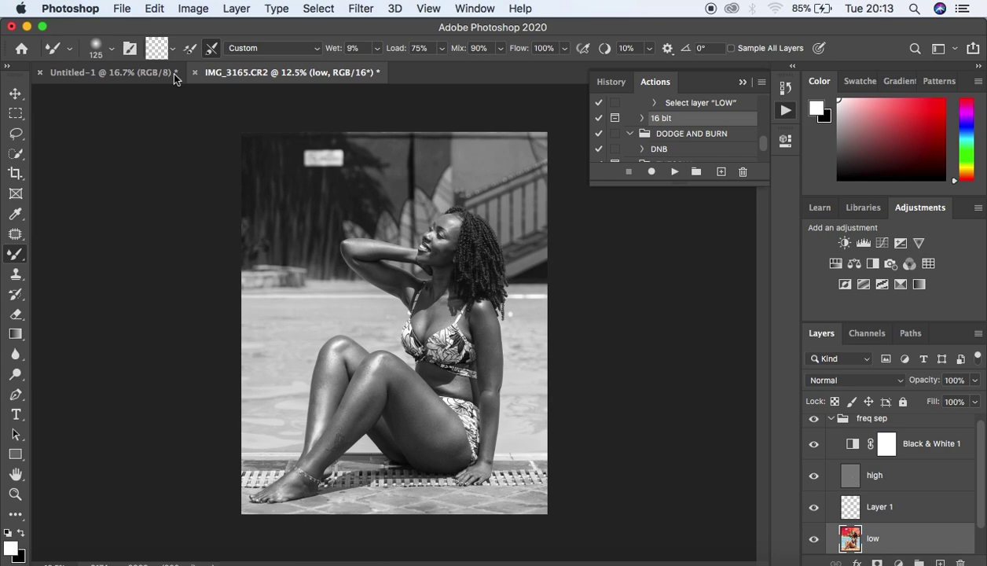
left_click(211, 48)
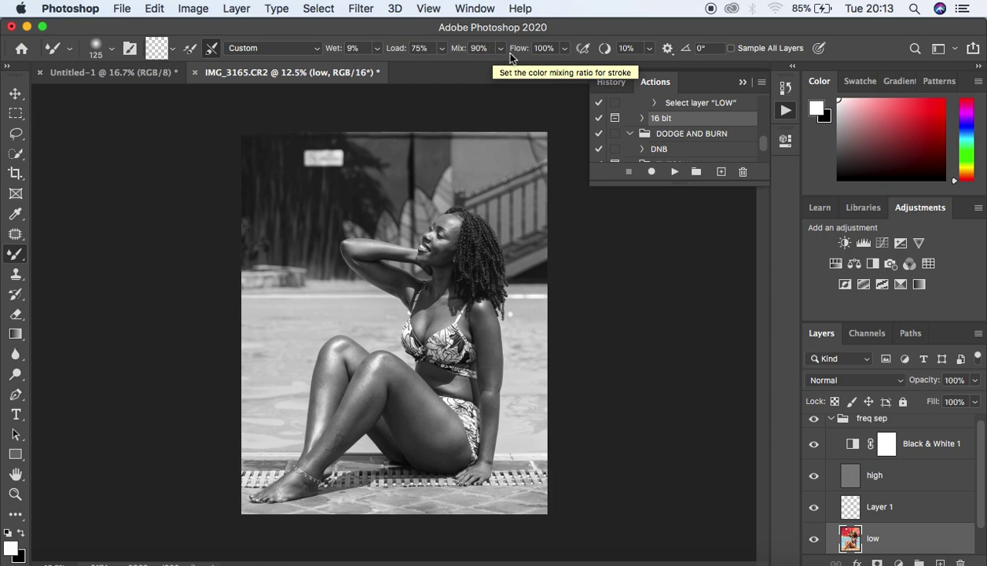
Smooth the skin tones along the front thigh on the low layer with a size 250 Mixer Brush.
left_click(742, 82)
key("super+plus")
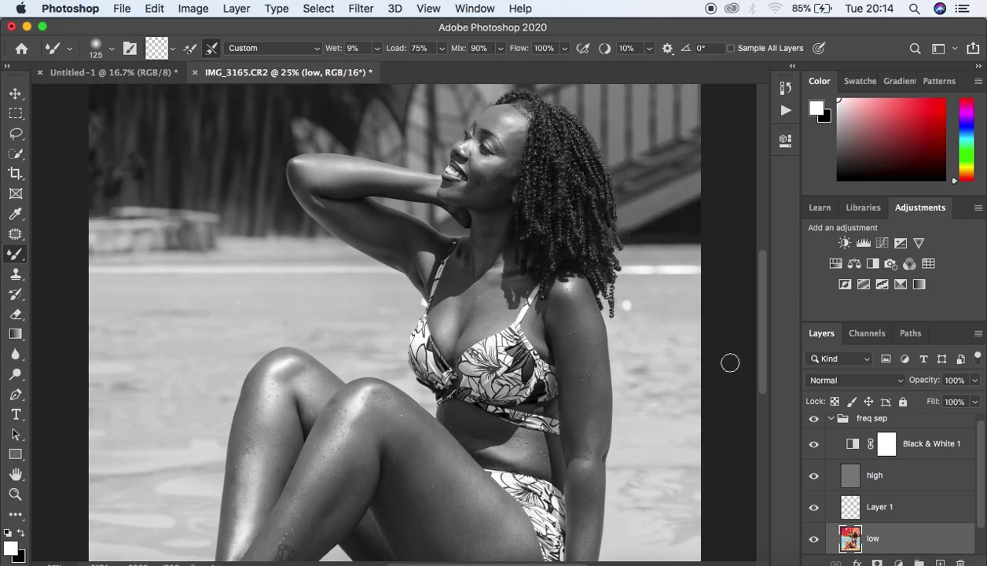
left_click_drag(764, 329, 764, 370)
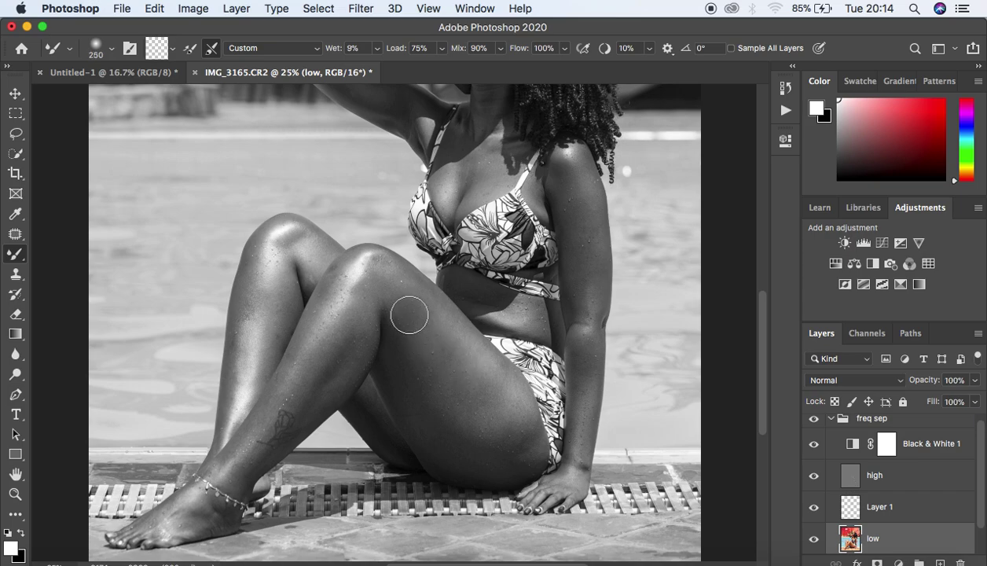
left_click_drag(405, 310, 451, 383)
left_click_drag(425, 348, 473, 424)
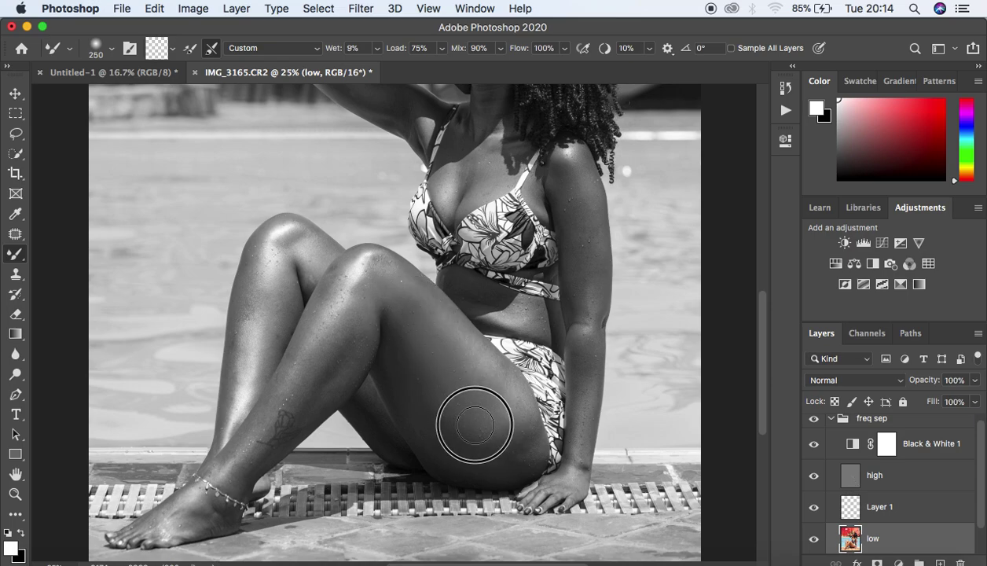
left_click_drag(430, 324, 506, 401)
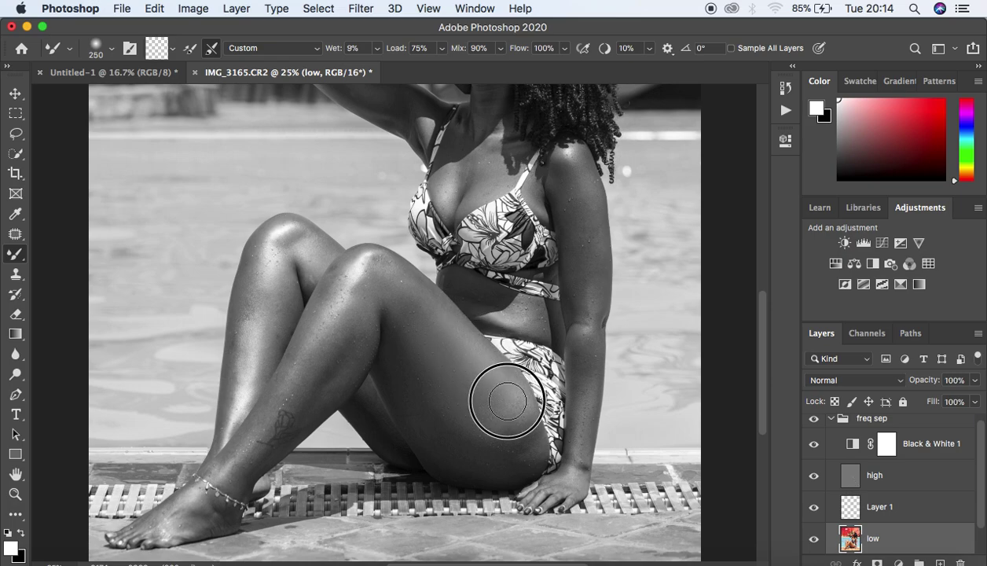
mouse_move(419, 392)
left_mouse_down()
mouse_move(436, 441)
mouse_move(403, 390)
mouse_move(400, 360)
mouse_move(441, 423)
mouse_move(431, 426)
mouse_move(471, 466)
mouse_move(447, 449)
left_mouse_up()
left_click_drag(415, 411, 451, 457)
mouse_move(494, 404)
left_mouse_down()
mouse_move(517, 434)
mouse_move(496, 402)
mouse_move(519, 457)
left_mouse_up()
left_click_drag(407, 386, 401, 362)
left_click_drag(393, 286, 427, 322)
Blend the skin around the front knee and upper shin with the Mixer Brush reduced to size 175.
key("bracketleft")
key("bracketleft")
mouse_move(360, 295)
left_mouse_down()
mouse_move(350, 339)
mouse_move(359, 306)
mouse_move(322, 384)
mouse_move(337, 358)
mouse_move(332, 369)
mouse_move(346, 342)
left_mouse_up()
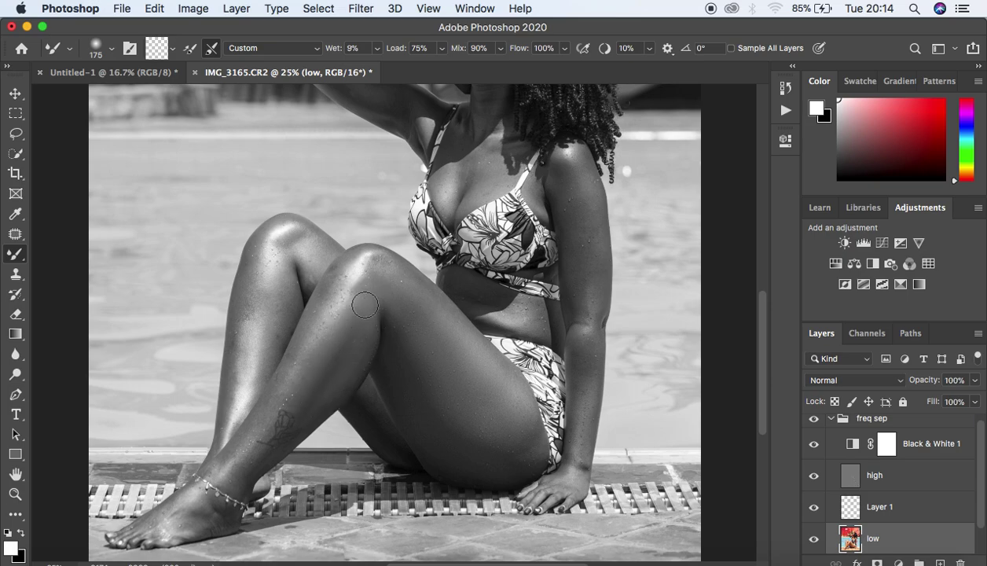
mouse_move(381, 291)
left_mouse_down()
mouse_move(397, 310)
mouse_move(416, 375)
mouse_move(382, 265)
mouse_move(456, 326)
left_mouse_up()
mouse_move(378, 288)
left_mouse_down()
mouse_move(363, 282)
mouse_move(298, 402)
left_mouse_up()
left_click_drag(337, 293, 290, 374)
left_click_drag(348, 268, 315, 325)
mouse_move(380, 258)
left_mouse_down()
mouse_move(365, 273)
mouse_move(365, 265)
mouse_move(399, 273)
left_mouse_up()
Blend the skin tones on the front calf, ankle and foot with the Mixer Brush.
left_click_drag(356, 356, 326, 397)
mouse_move(358, 329)
left_mouse_down()
mouse_move(365, 335)
mouse_move(339, 341)
left_mouse_up()
mouse_move(281, 379)
left_mouse_down()
mouse_move(256, 420)
mouse_move(279, 373)
left_mouse_up()
mouse_move(241, 446)
left_mouse_down()
mouse_move(220, 458)
mouse_move(292, 369)
mouse_move(238, 467)
mouse_move(239, 486)
mouse_move(257, 460)
left_mouse_up()
mouse_move(200, 495)
left_mouse_down()
mouse_move(160, 525)
mouse_move(180, 510)
mouse_move(218, 516)
mouse_move(150, 524)
mouse_move(189, 496)
mouse_move(221, 517)
mouse_move(169, 522)
left_mouse_up()
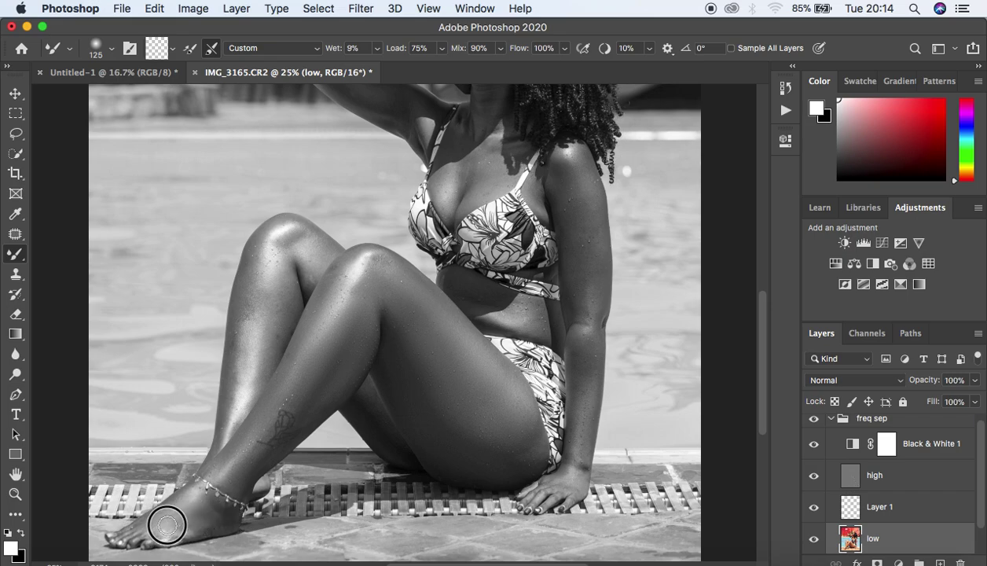
left_click_drag(227, 467, 252, 437)
mouse_move(310, 356)
left_mouse_down()
mouse_move(301, 365)
mouse_move(434, 319)
left_mouse_up()
Hide the Black & White 1 adjustment layer and smooth the front calf, inner knee and thigh in color.
left_click(814, 443)
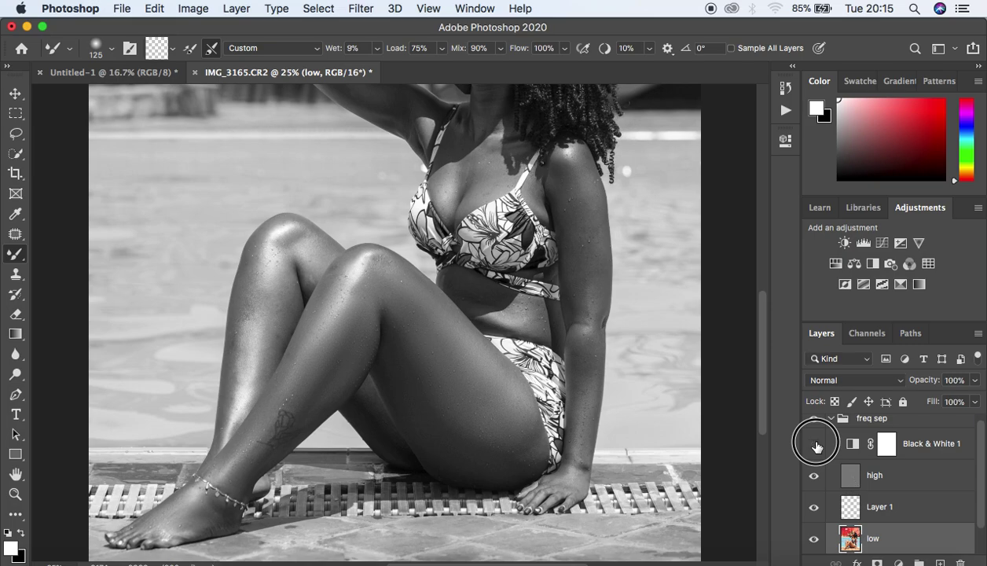
mouse_move(347, 373)
left_mouse_down()
mouse_move(329, 400)
mouse_move(309, 412)
mouse_move(301, 403)
left_mouse_up()
mouse_move(399, 343)
left_mouse_down()
mouse_move(395, 336)
mouse_move(397, 357)
left_mouse_up()
left_click_drag(393, 288, 378, 271)
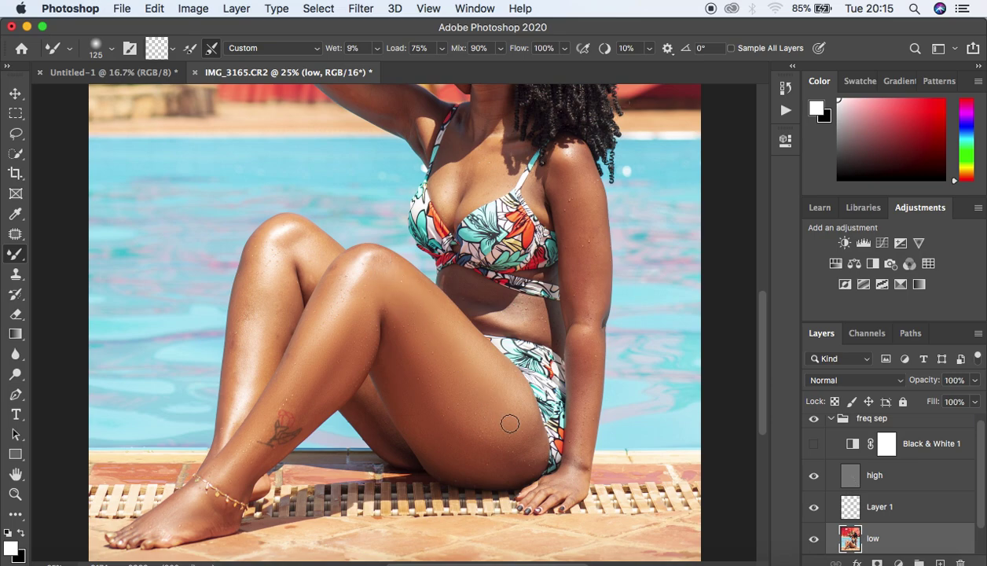
mouse_move(509, 423)
left_mouse_down()
mouse_move(526, 455)
mouse_move(468, 462)
mouse_move(421, 400)
mouse_move(452, 440)
left_mouse_up()
Smooth the rear leg's calf, knee and shin, and touch up the foot with the Mixer Brush.
mouse_move(369, 406)
left_mouse_down()
mouse_move(365, 399)
mouse_move(394, 444)
mouse_move(363, 393)
mouse_move(386, 438)
left_mouse_up()
mouse_move(257, 290)
left_mouse_down()
mouse_move(251, 271)
mouse_move(250, 294)
mouse_move(282, 306)
mouse_move(238, 365)
mouse_move(233, 350)
mouse_move(225, 414)
mouse_move(265, 304)
left_mouse_up()
mouse_move(280, 244)
left_mouse_down()
mouse_move(309, 255)
mouse_move(309, 266)
mouse_move(309, 233)
mouse_move(324, 247)
mouse_move(306, 281)
mouse_move(277, 248)
mouse_move(293, 227)
mouse_move(278, 227)
left_mouse_up()
left_click_drag(242, 314, 234, 394)
left_click_drag(198, 510, 172, 528)
left_click_drag(400, 373, 404, 403)
Blend the skin on the supporting arm, shoulder and abdomen, and touch up the legs with the Mixer Brush.
mouse_move(569, 179)
left_mouse_down()
mouse_move(586, 307)
mouse_move(572, 209)
left_mouse_up()
mouse_move(560, 170)
left_mouse_down()
mouse_move(586, 180)
mouse_move(590, 293)
mouse_move(586, 183)
mouse_move(557, 161)
mouse_move(571, 153)
left_mouse_up()
mouse_move(586, 331)
left_mouse_down()
mouse_move(578, 471)
mouse_move(586, 296)
left_mouse_up()
mouse_move(579, 208)
left_mouse_down()
mouse_move(579, 169)
mouse_move(586, 203)
left_mouse_up()
mouse_move(472, 288)
left_mouse_down()
mouse_move(491, 301)
mouse_move(465, 287)
mouse_move(532, 308)
mouse_move(542, 329)
mouse_move(532, 310)
mouse_move(501, 314)
left_mouse_up()
mouse_move(539, 187)
left_mouse_down()
mouse_move(561, 162)
mouse_move(569, 180)
mouse_move(581, 152)
mouse_move(591, 204)
left_mouse_up()
mouse_move(306, 347)
left_mouse_down()
mouse_move(282, 313)
mouse_move(273, 341)
mouse_move(251, 302)
mouse_move(315, 266)
mouse_move(300, 233)
left_mouse_up()
Smooth the skin on the shoulder, the raised arm from elbow to upper arm, and the neck.
left_click_drag(762, 355, 761, 322)
key("super+plus")
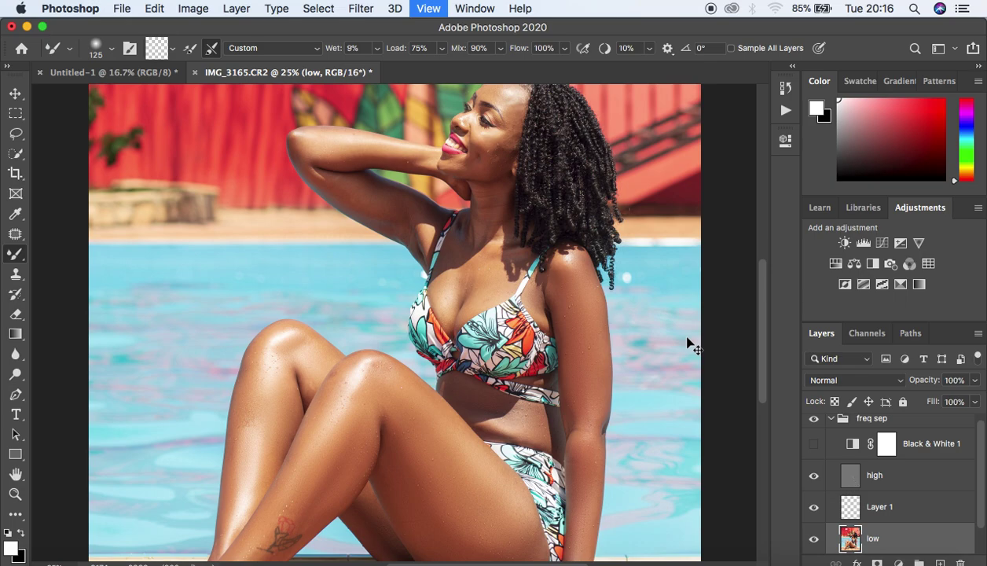
mouse_move(524, 260)
left_mouse_down()
mouse_move(526, 232)
mouse_move(508, 263)
mouse_move(485, 274)
mouse_move(516, 253)
mouse_move(509, 279)
mouse_move(518, 282)
mouse_move(531, 232)
mouse_move(470, 298)
mouse_move(465, 271)
mouse_move(482, 260)
mouse_move(476, 283)
mouse_move(509, 281)
mouse_move(501, 292)
mouse_move(524, 282)
mouse_move(593, 283)
mouse_move(597, 302)
mouse_move(616, 251)
mouse_move(625, 286)
mouse_move(649, 259)
left_mouse_up()
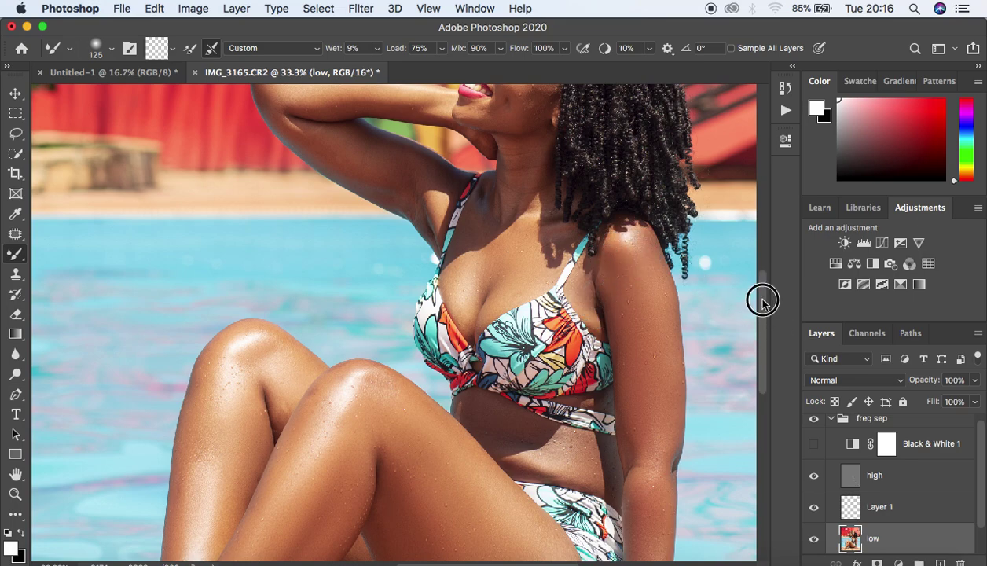
left_click_drag(762, 305, 762, 269)
mouse_move(376, 282)
left_mouse_down()
mouse_move(327, 256)
mouse_move(362, 258)
mouse_move(416, 294)
mouse_move(400, 289)
mouse_move(420, 336)
mouse_move(420, 282)
mouse_move(447, 292)
mouse_move(431, 288)
mouse_move(430, 318)
left_mouse_up()
left_click_drag(313, 250, 283, 239)
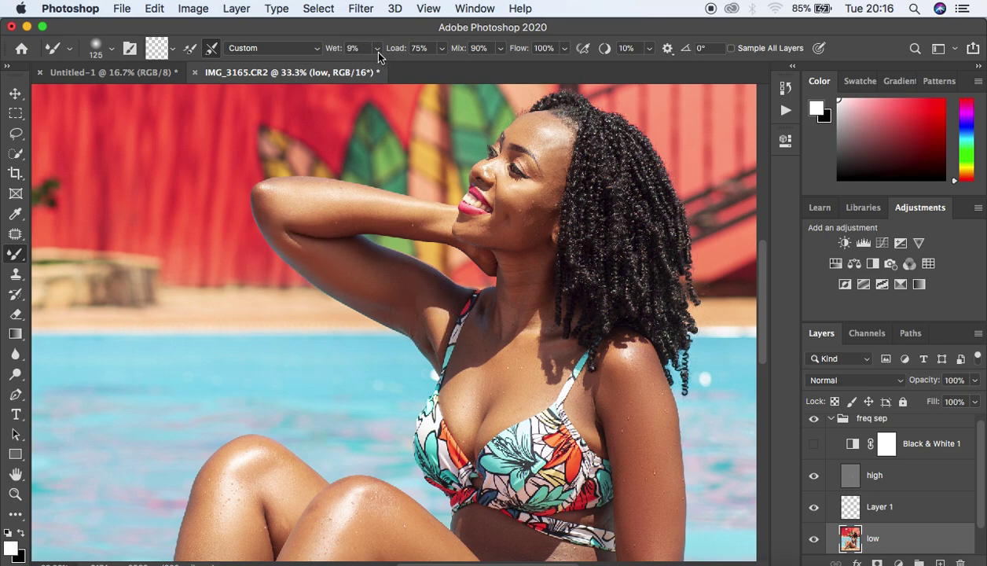
mouse_move(276, 199)
left_mouse_down()
mouse_move(394, 215)
mouse_move(309, 219)
mouse_move(331, 215)
mouse_move(264, 198)
mouse_move(291, 236)
mouse_move(345, 255)
left_mouse_up()
mouse_move(534, 297)
left_mouse_down()
mouse_move(516, 282)
mouse_move(524, 295)
mouse_move(537, 272)
mouse_move(513, 278)
mouse_move(489, 315)
mouse_move(523, 324)
left_mouse_up()
Smooth the woman's cheek, forehead, under-eye area and jaw with a size 90 Mixer Brush.
mouse_move(531, 213)
left_mouse_down()
mouse_move(542, 198)
mouse_move(528, 217)
mouse_move(464, 229)
left_mouse_up()
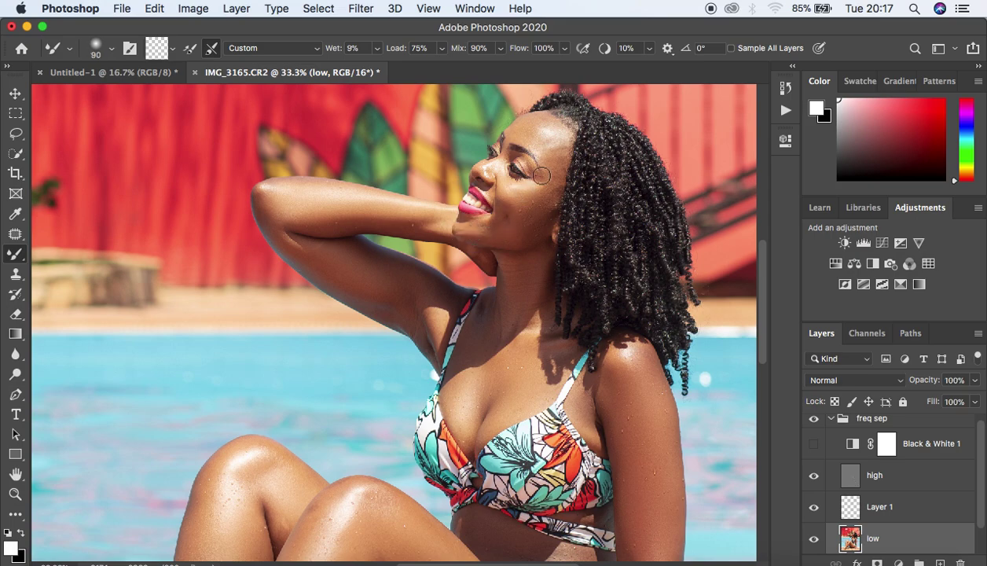
mouse_move(524, 126)
left_mouse_down()
mouse_move(538, 115)
mouse_move(556, 165)
mouse_move(559, 151)
mouse_move(540, 143)
mouse_move(546, 158)
mouse_move(546, 136)
mouse_move(535, 132)
mouse_move(558, 129)
mouse_move(558, 186)
mouse_move(537, 191)
mouse_move(556, 161)
left_mouse_up()
left_click_drag(555, 138, 554, 139)
mouse_move(513, 191)
left_mouse_down()
mouse_move(538, 191)
mouse_move(549, 183)
mouse_move(545, 163)
mouse_move(553, 168)
left_mouse_up()
left_click_drag(499, 232, 492, 228)
Blend the skin on the raised forearm, the base of the neck and the underarm.
left_click_drag(407, 219, 446, 230)
left_click_drag(502, 290, 476, 322)
left_click_drag(415, 320, 424, 327)
key("super+0")
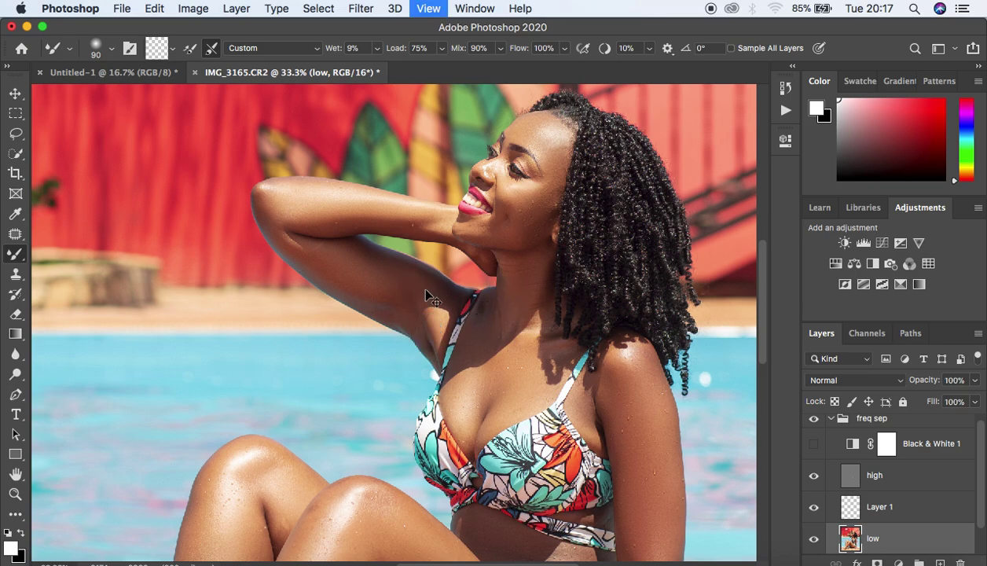
key("super+minus")
key("super+plus")
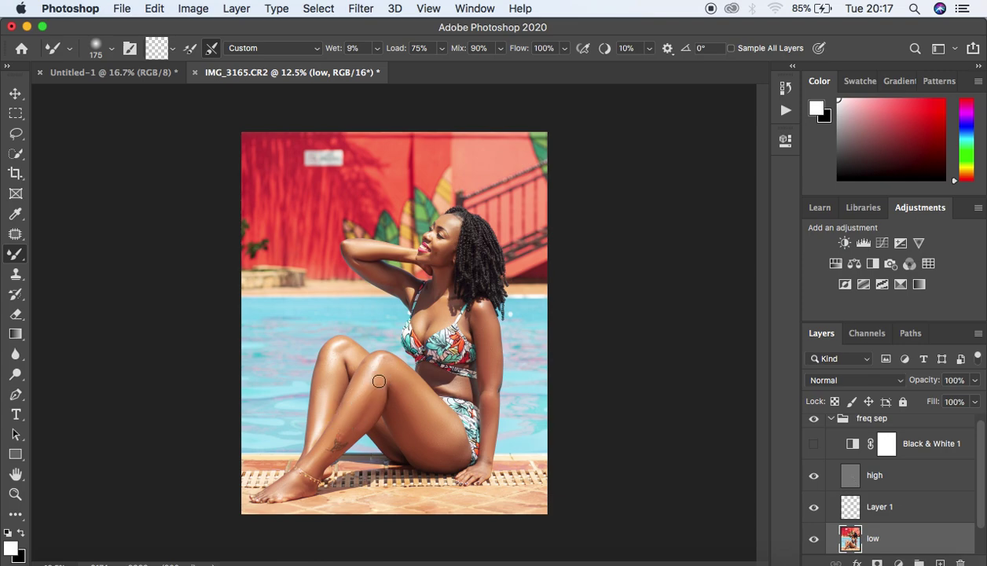
Delete the Black & White 1 layer and stamp all visible layers into a new layer above the freq sep group.
left_click(921, 445)
key("BackSpace")
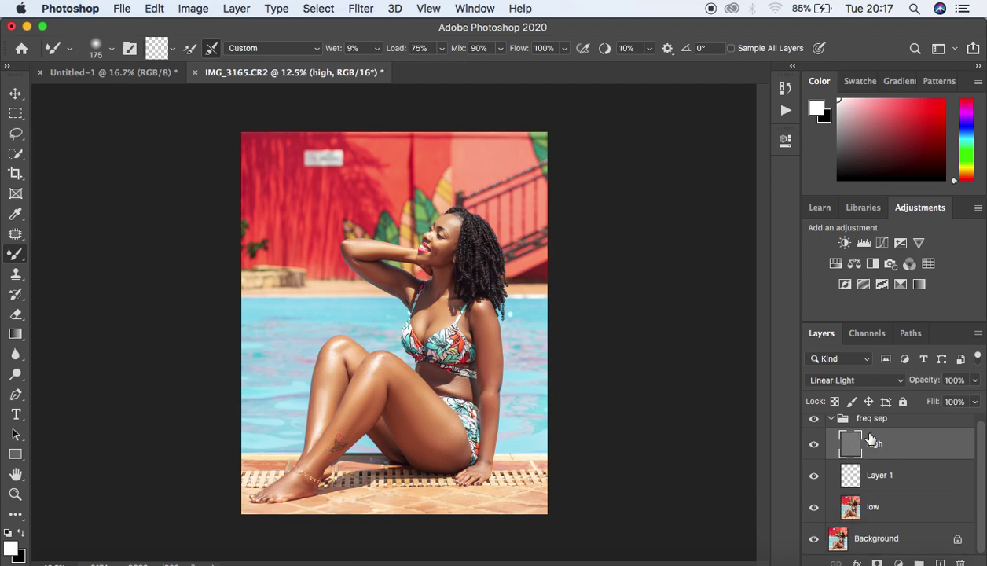
left_click(832, 419)
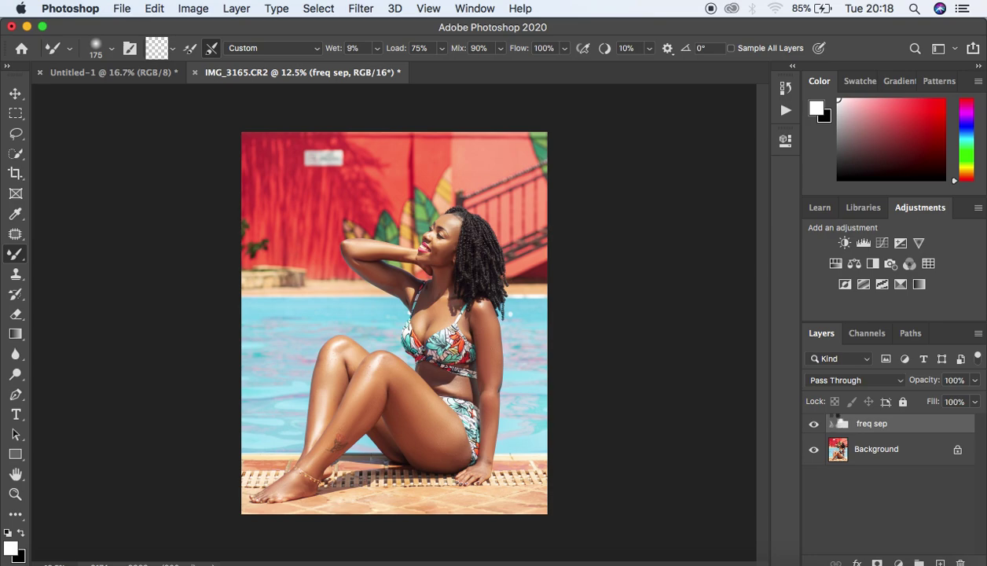
key("super+alt+shift+e")
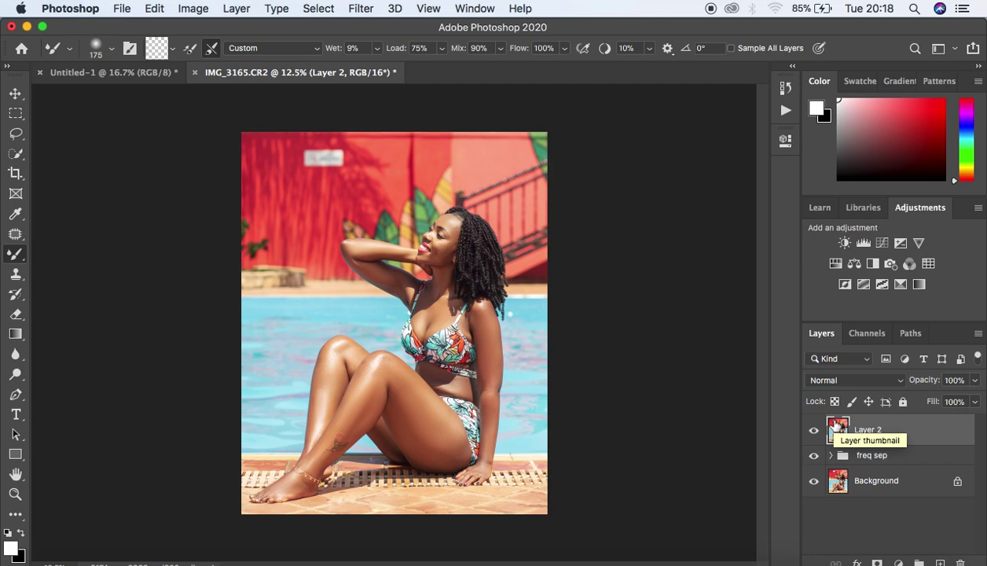
Select the skin of the supporting arm and the abdomen with the Quick Selection tool.
left_click(17, 154)
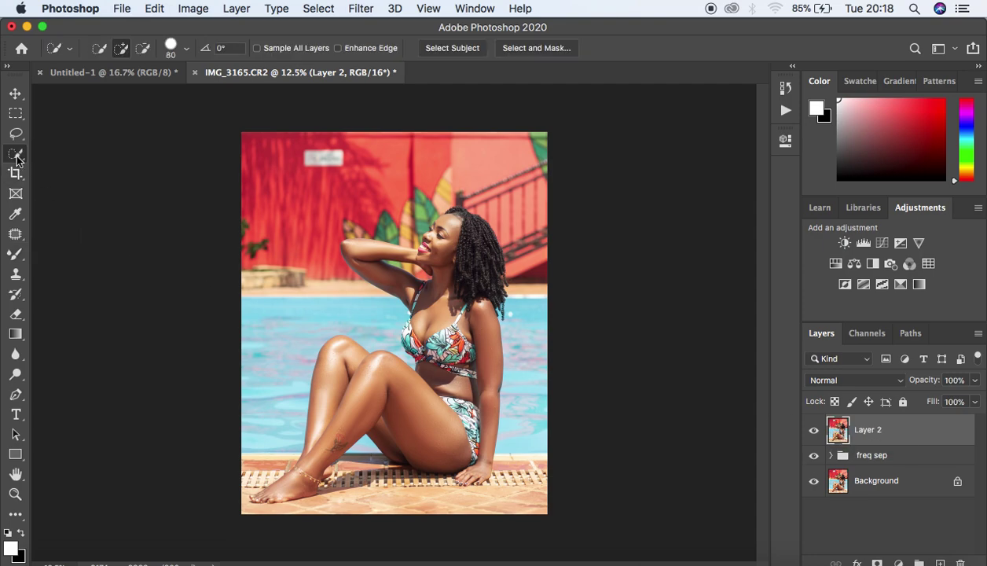
left_click(480, 319)
left_click_drag(480, 321, 489, 411)
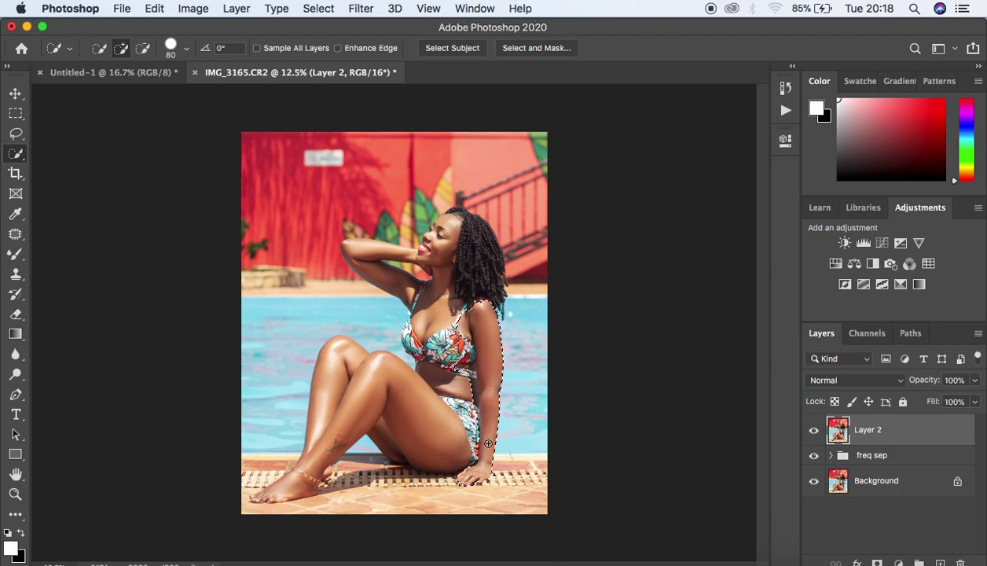
left_click(442, 381)
key("alt")
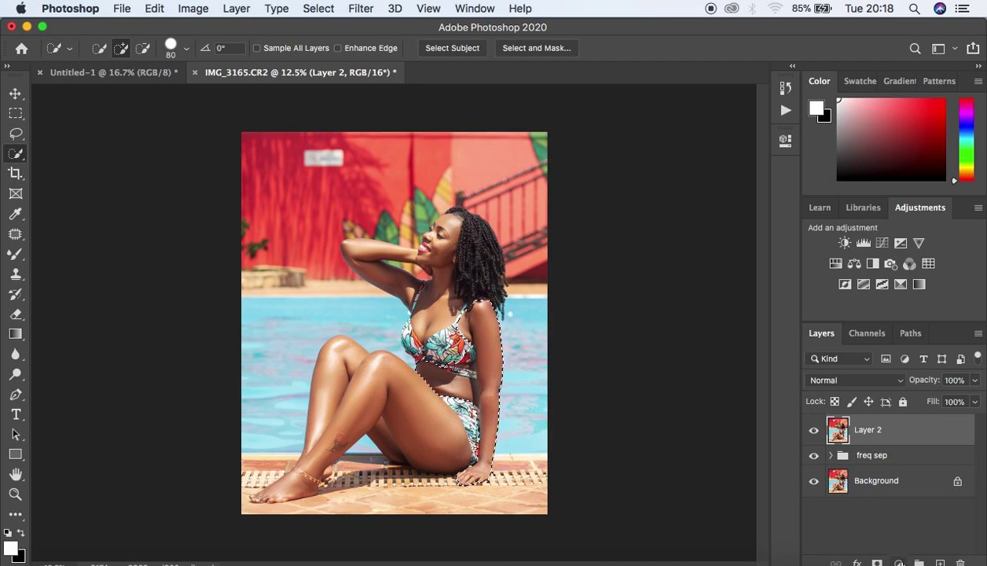
Add a Selective Color adjustment to the selected arm and abdomen skin, setting the Reds to Magenta -1% and Yellow +13%.
left_click(899, 563)
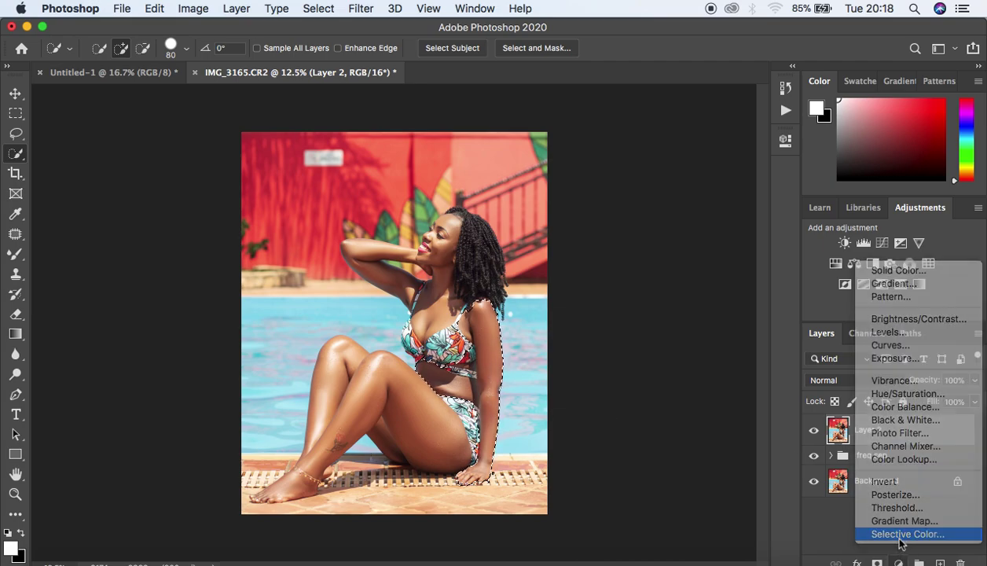
left_click(903, 533)
left_click(642, 204)
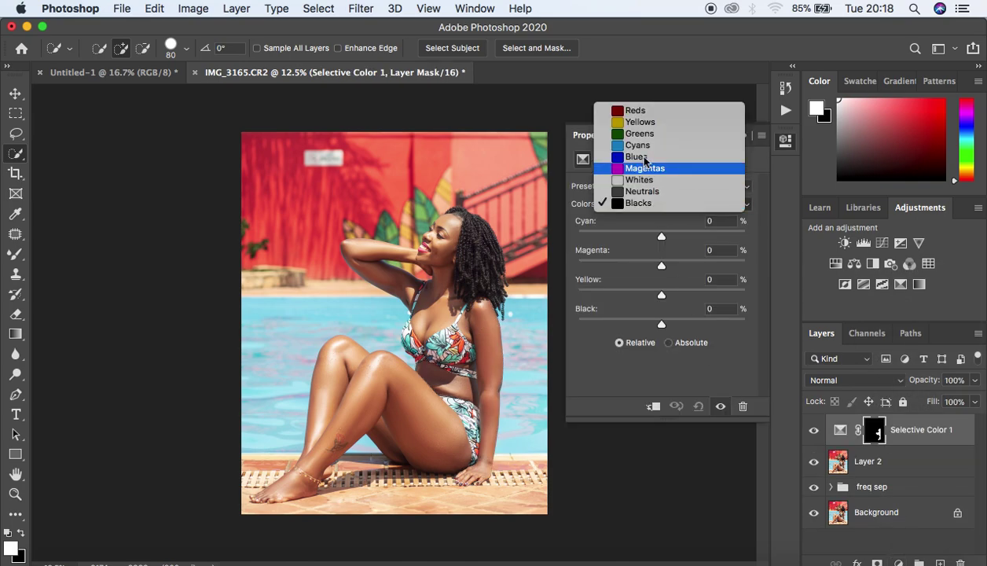
left_click(638, 114)
mouse_move(660, 295)
left_mouse_down()
mouse_move(676, 295)
mouse_move(657, 267)
mouse_move(672, 295)
left_mouse_up()
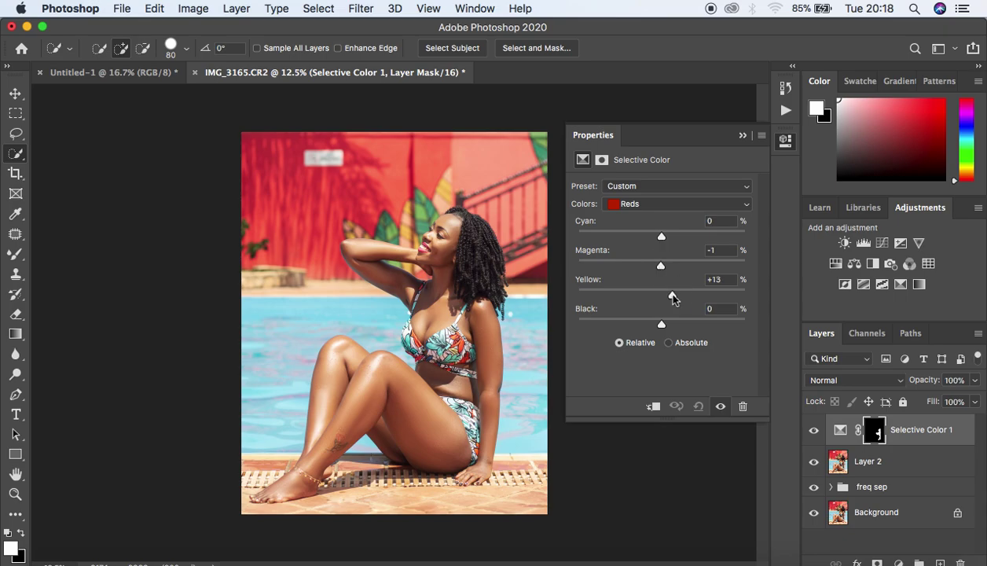
left_click(742, 137)
left_click(813, 432)
left_click(814, 434)
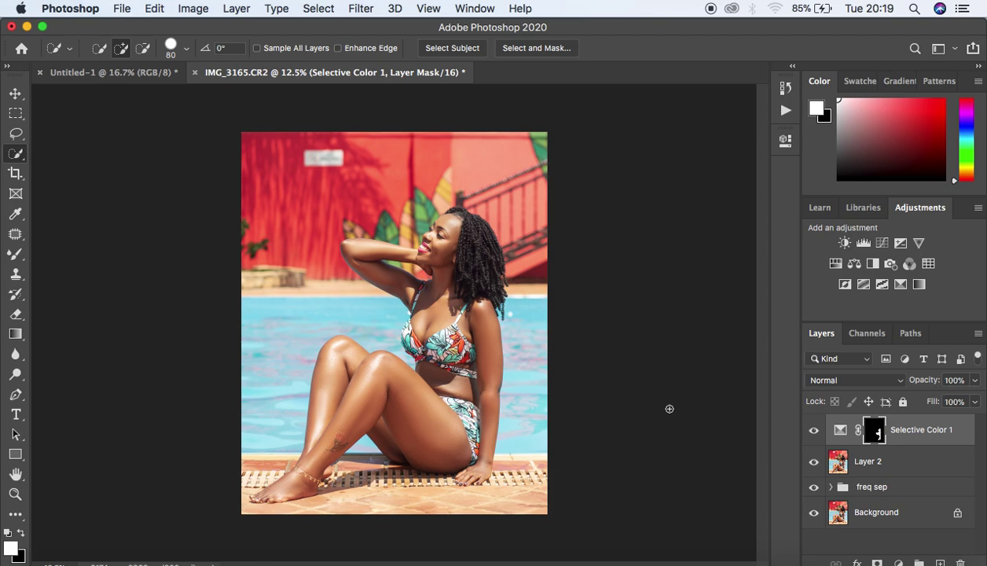
Stamp all visible layers into a new layer and set its Camera Raw calibration saturation to +3 for Red Primary and +2 for Green Primary.
key("super+alt+shift+e")
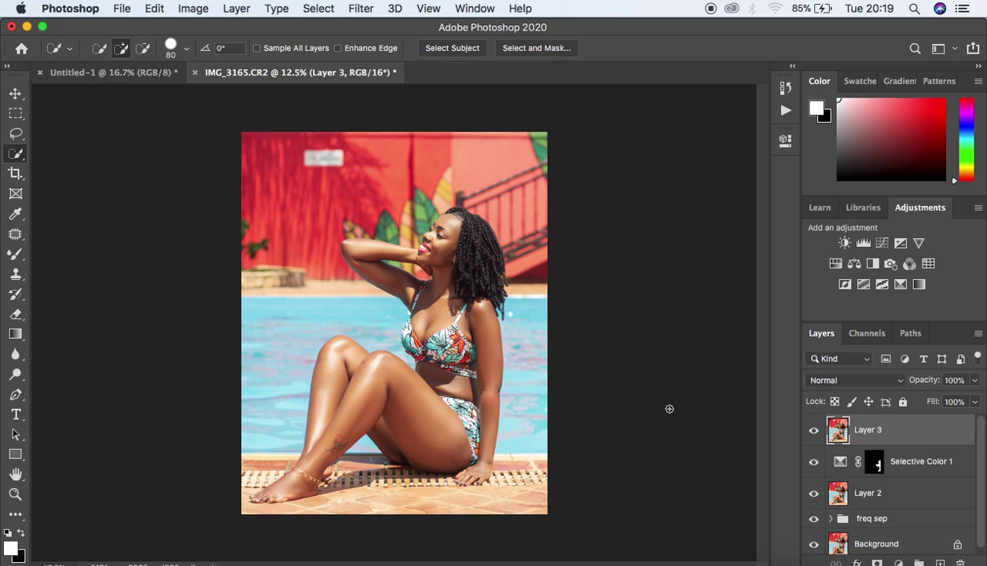
left_click(355, 9)
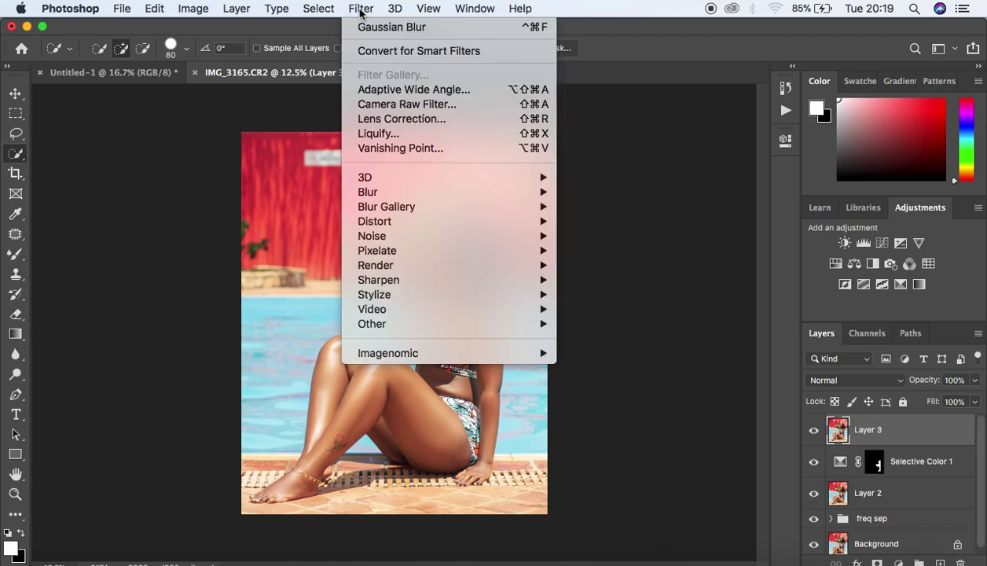
left_click(402, 106)
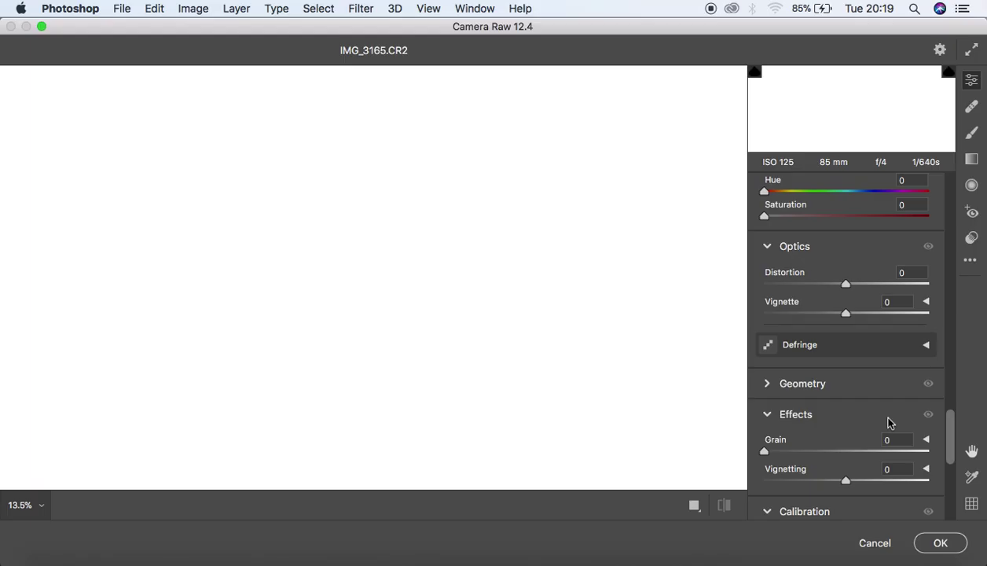
scroll(888, 423, "down", 8)
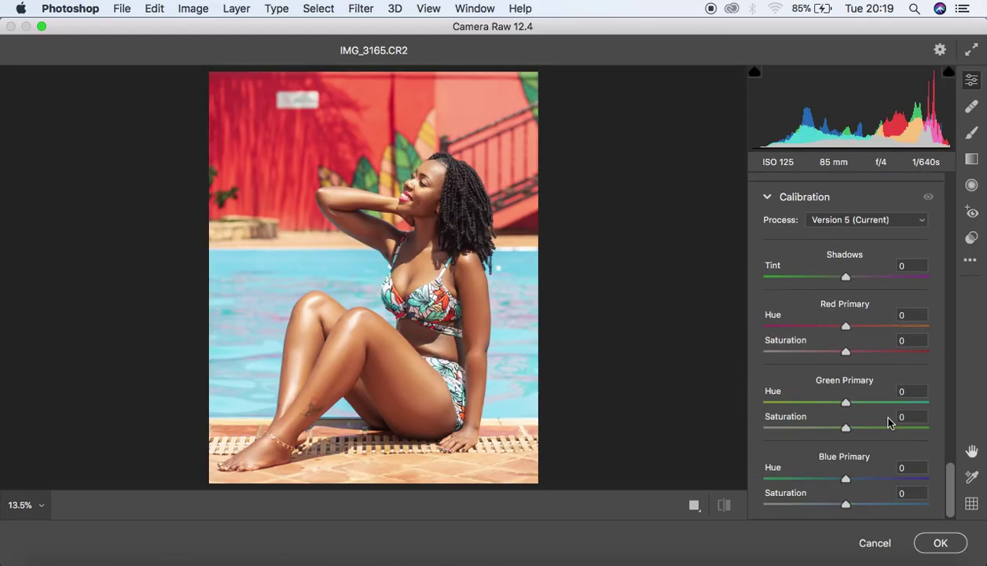
left_click_drag(845, 352, 848, 355)
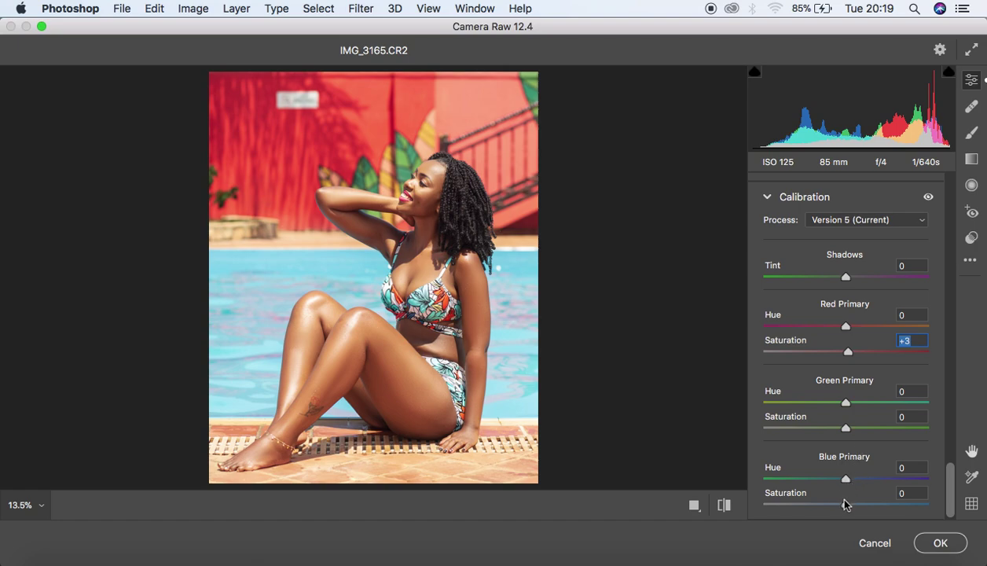
left_click_drag(845, 428, 848, 432)
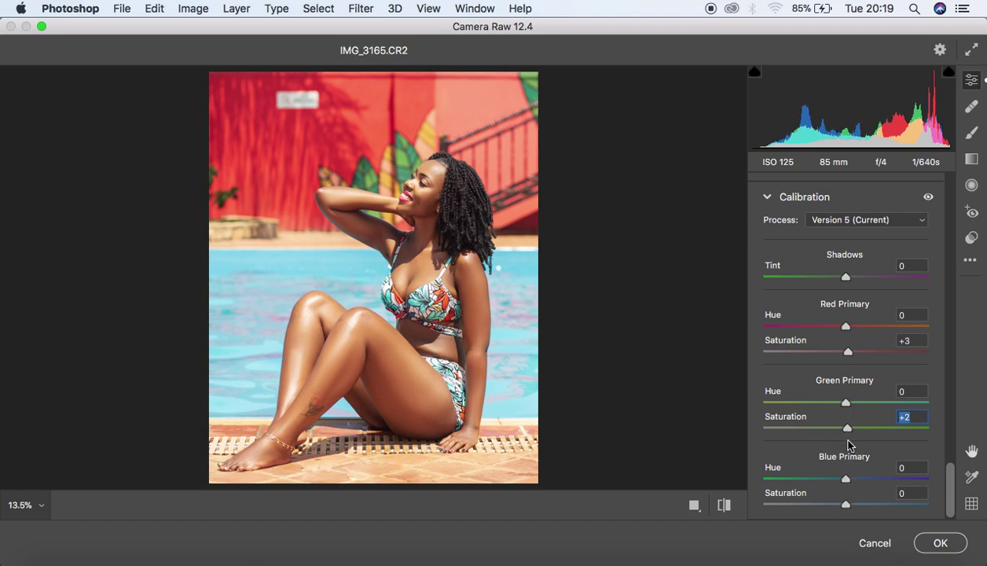
left_click_drag(845, 504, 845, 505)
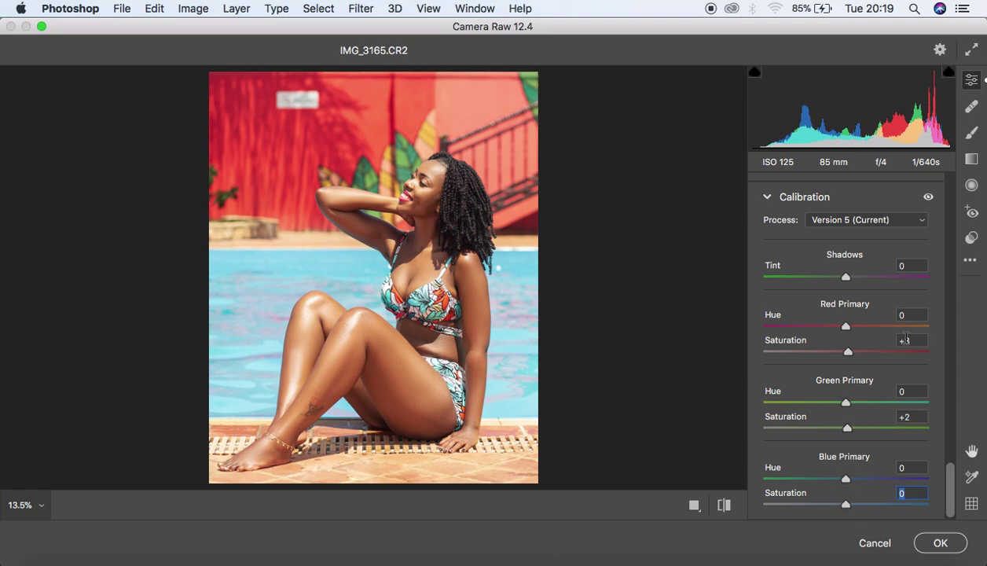
left_click(927, 199)
left_click(928, 198)
Set the Oranges saturation to -4 in the Color Mixer and apply the Camera Raw filter.
scroll(912, 267, "up", 10)
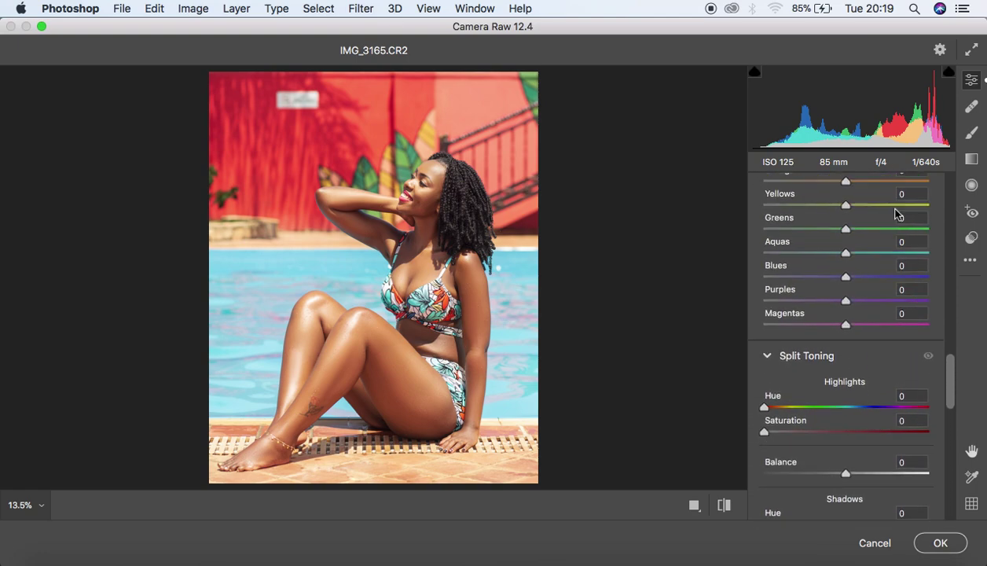
scroll(896, 235, "up", 4)
left_click_drag(845, 306, 839, 308)
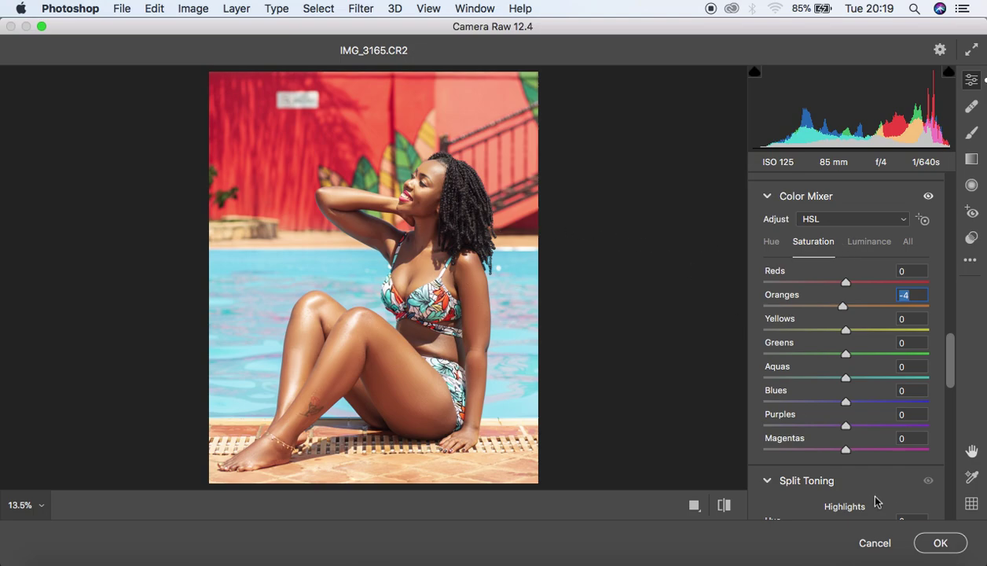
left_click(921, 542)
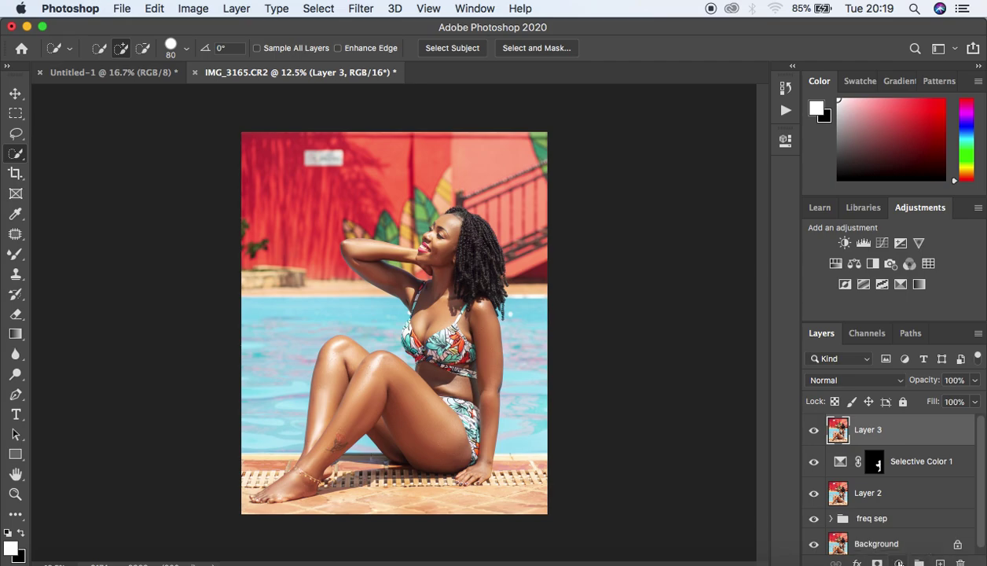
Add a Selective Color adjustment over the whole image, setting Black to +5% in the Blacks and lowering their Yellow slightly.
left_click(898, 563)
left_click(907, 534)
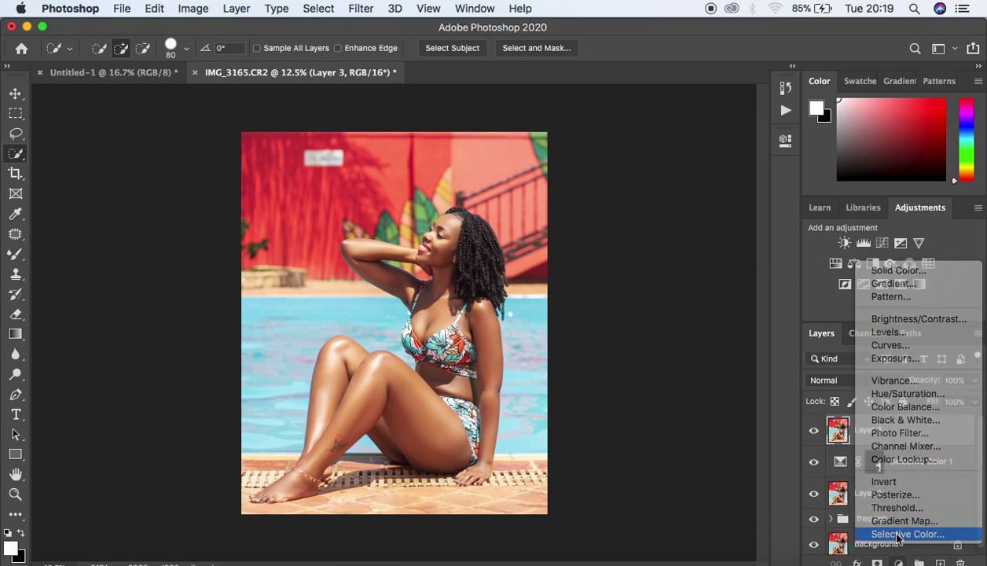
left_click(658, 206)
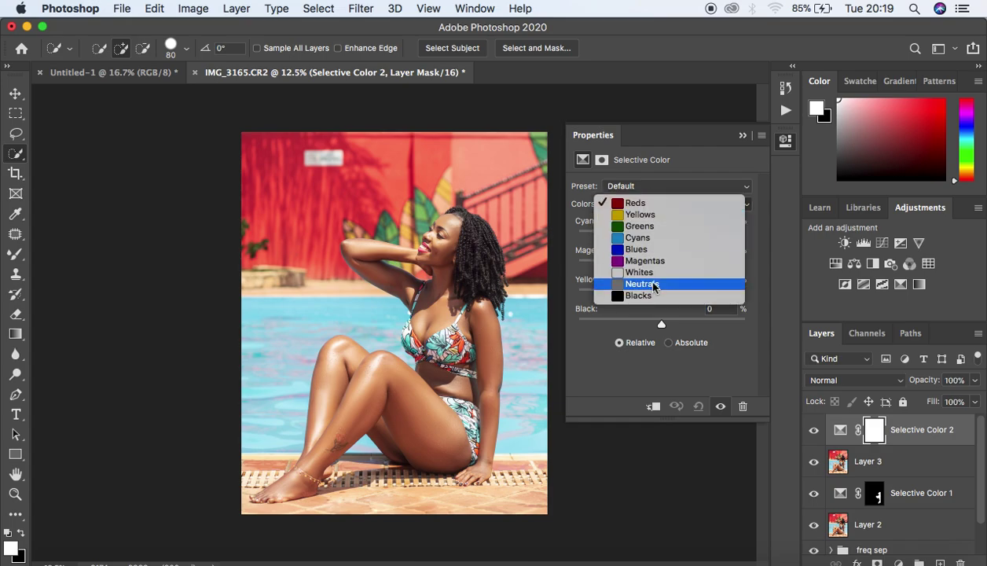
left_click(655, 297)
left_click_drag(661, 326, 664, 324)
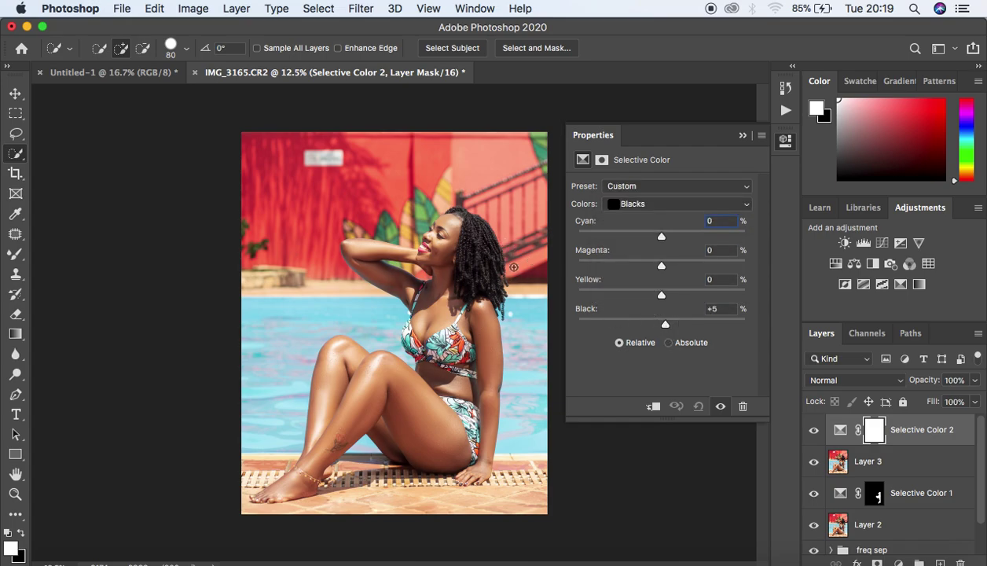
left_click_drag(662, 297, 653, 296)
left_click(742, 135)
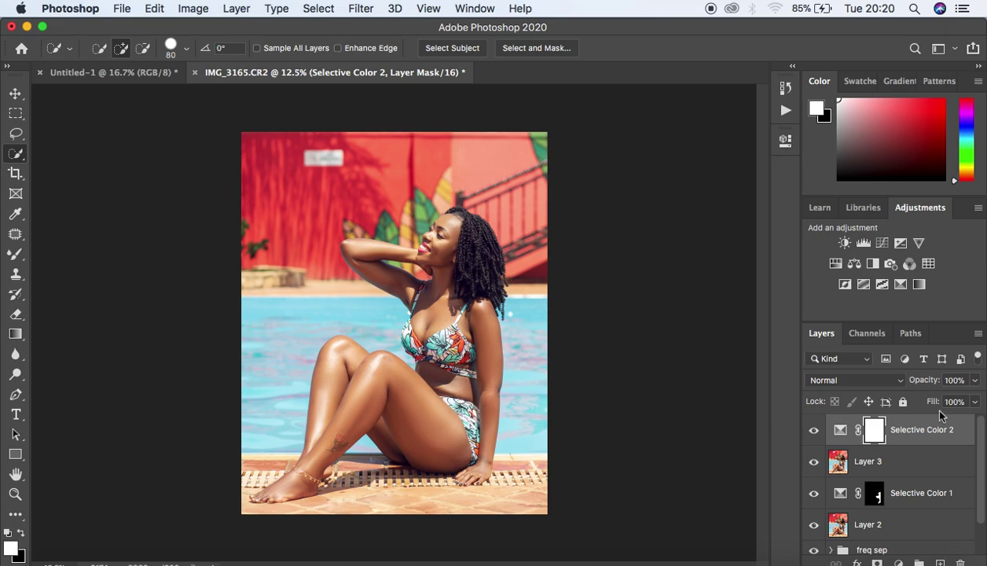
Compare the fully edited image with the original Background layer.
scroll(940, 495, "down", 2)
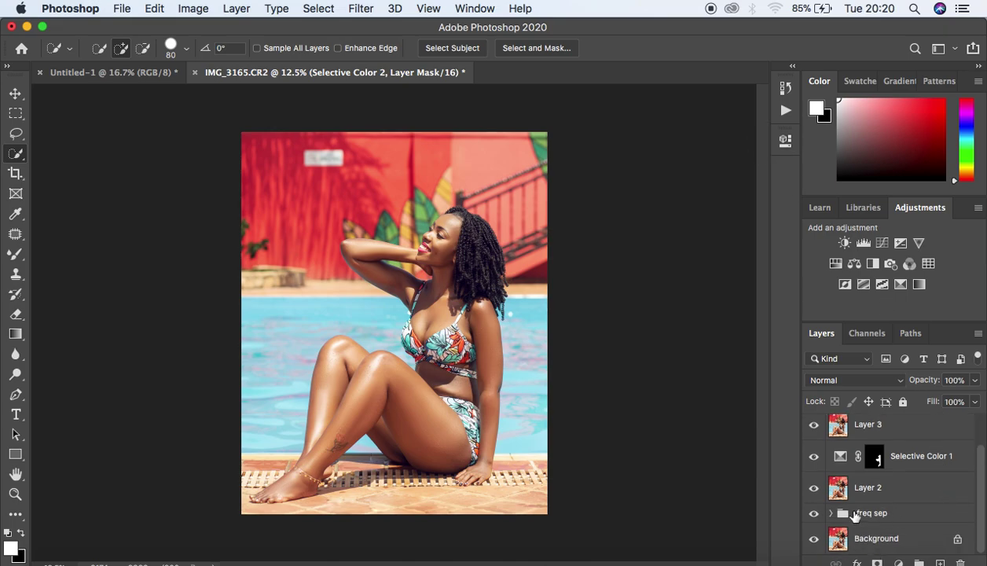
left_click(814, 540, "alt")
left_click(814, 540, "alt")
left_click(814, 541, "alt")
left_click(814, 541, "alt")
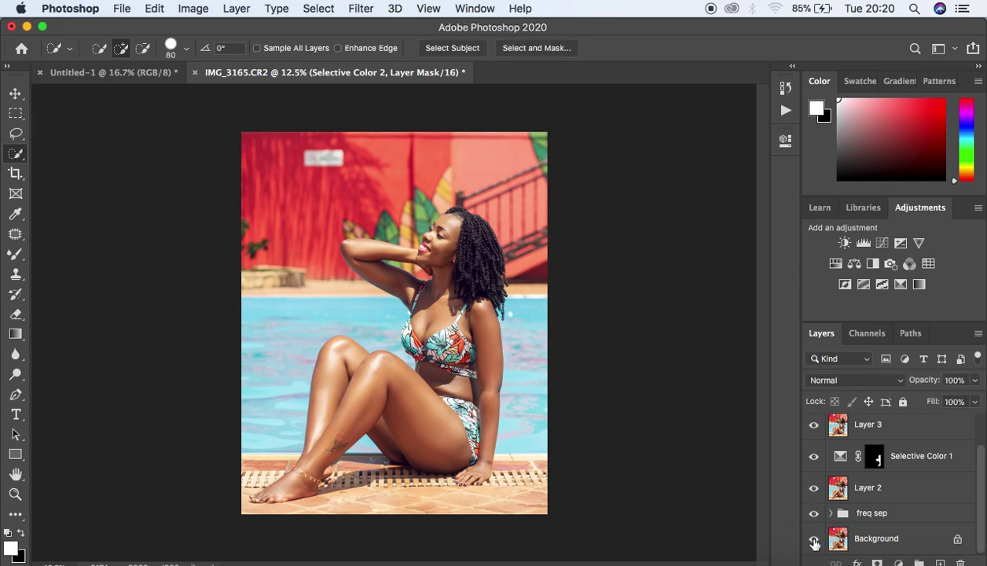